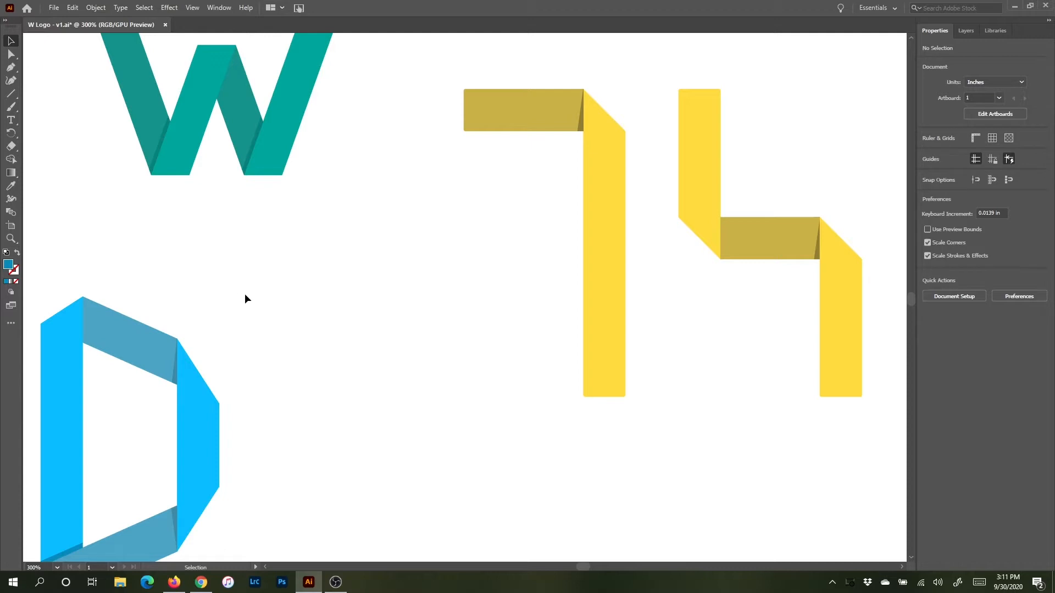
# Step: Draw a vertical line about 2.35 in long in the empty area and give it a black stroke
pyautogui.press('space')
pyautogui.moveTo(316, 330); pyautogui.dragTo(290, 112)
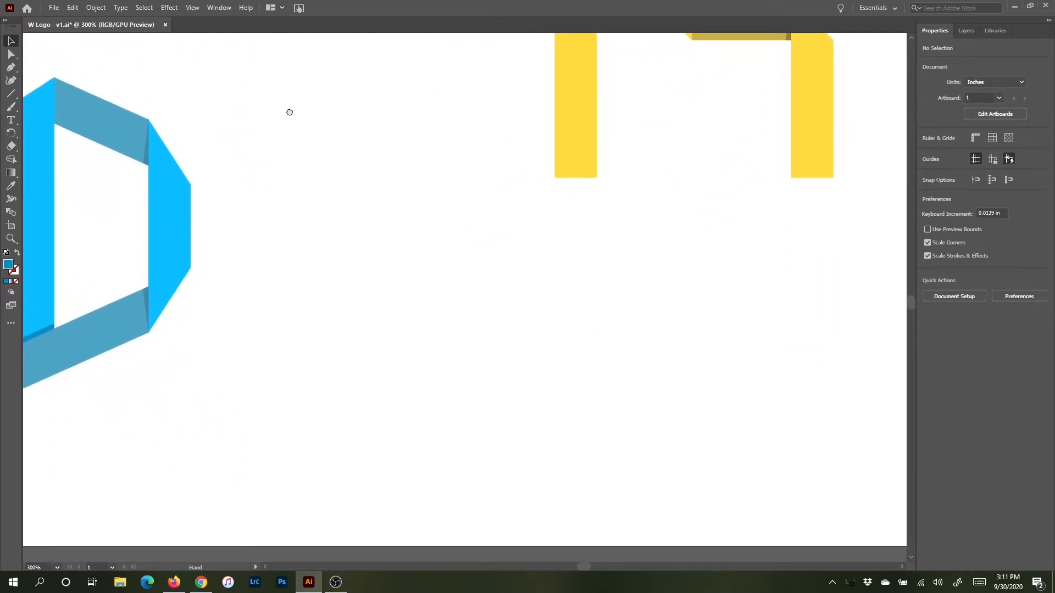
pyautogui.click(11, 94)
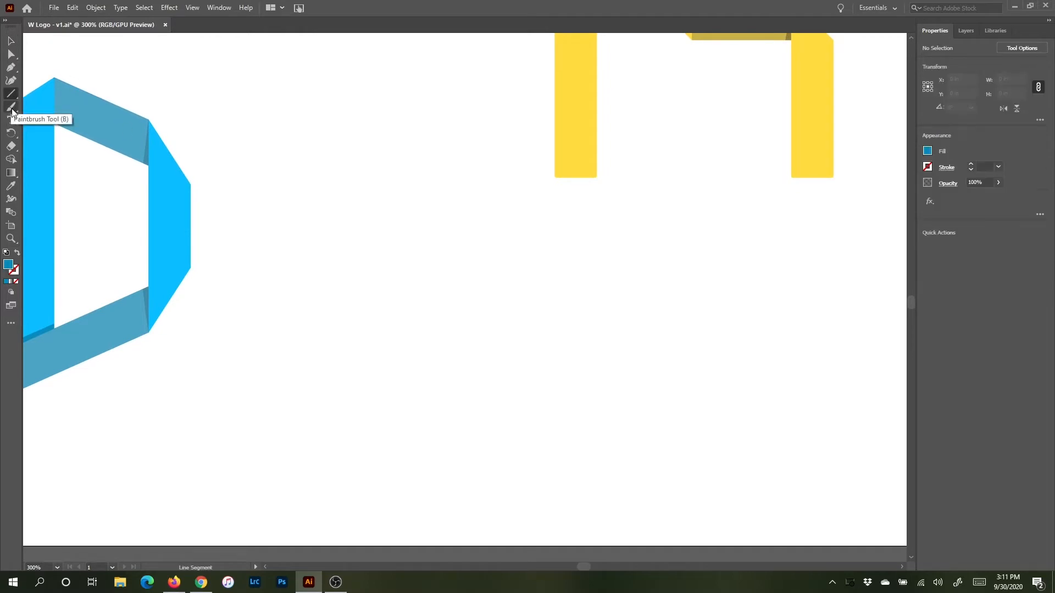
pyautogui.moveTo(328, 192); pyautogui.dragTo(330, 505)
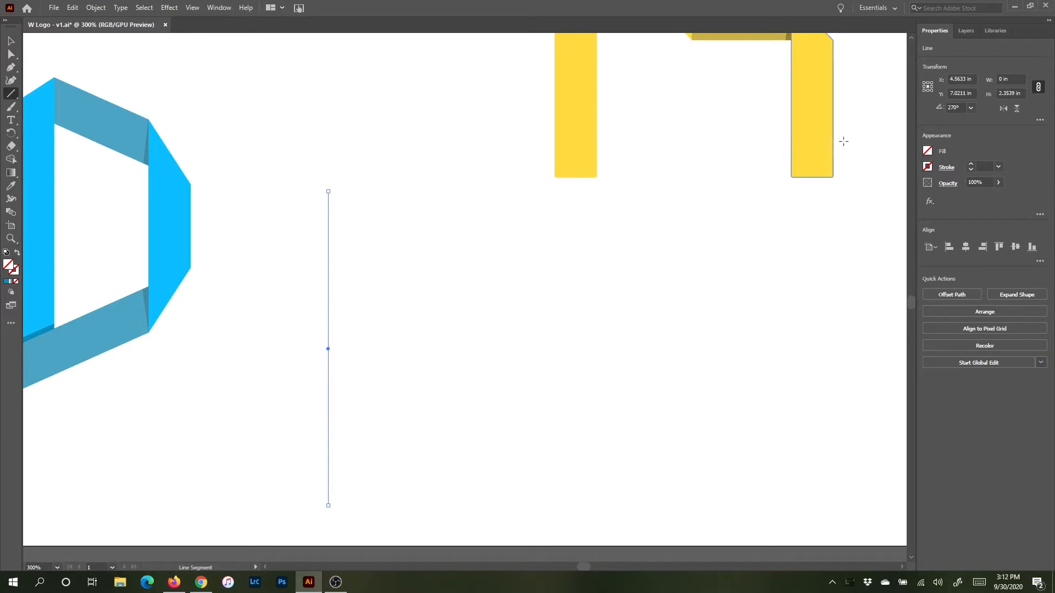
pyautogui.click(927, 167)
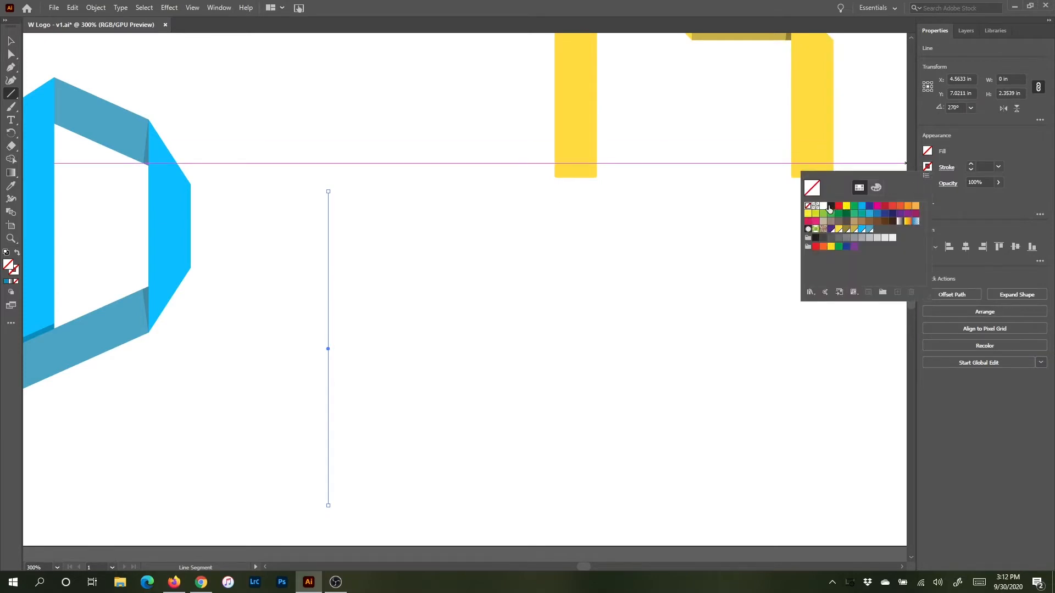
pyautogui.click(815, 238)
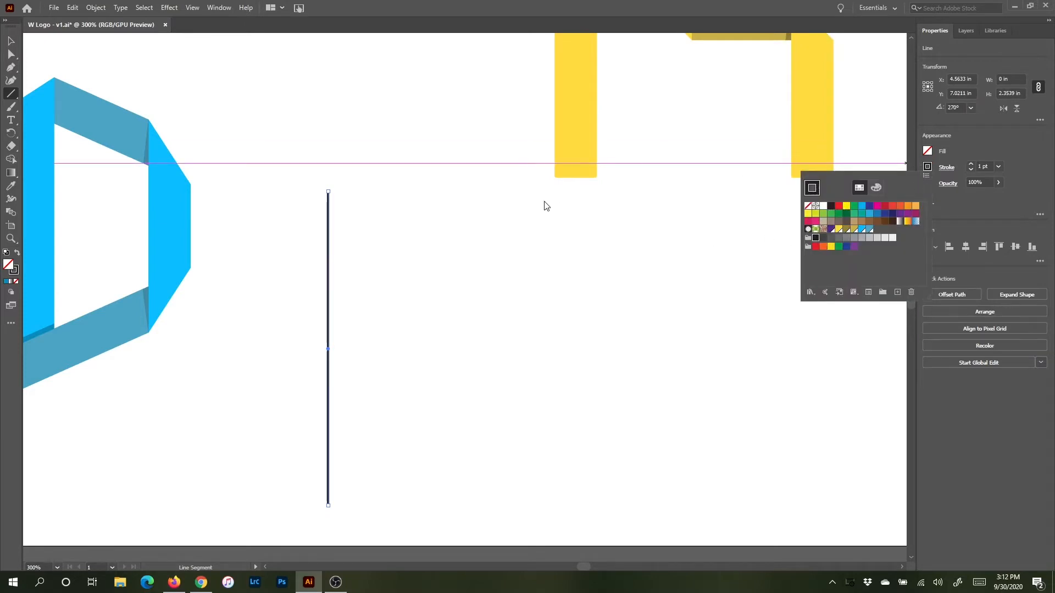
pyautogui.click(972, 141)
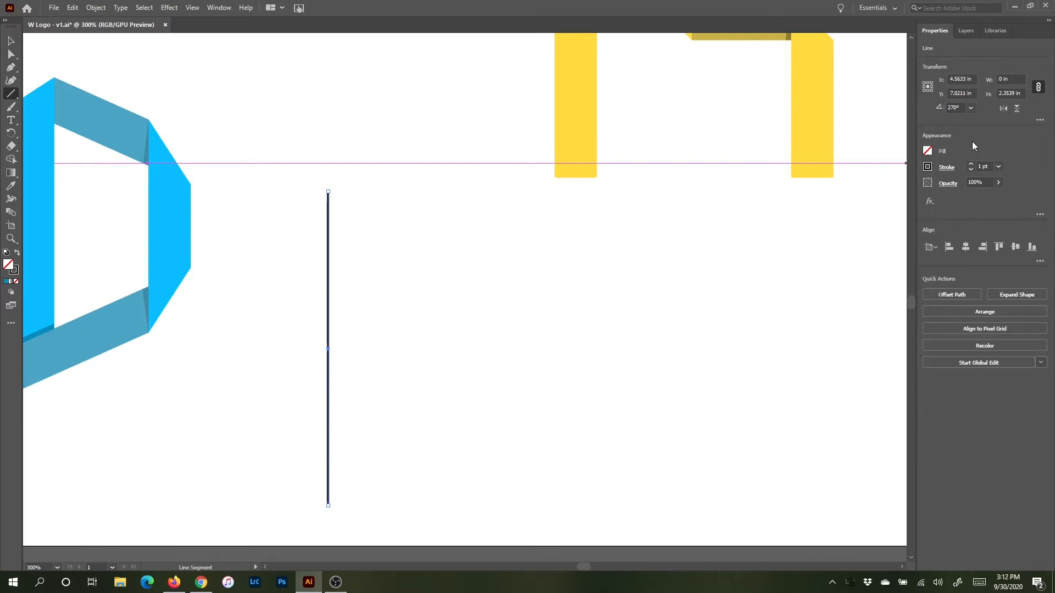
# Step: Duplicate the line about 0.29 in to the right
pyautogui.press('v')
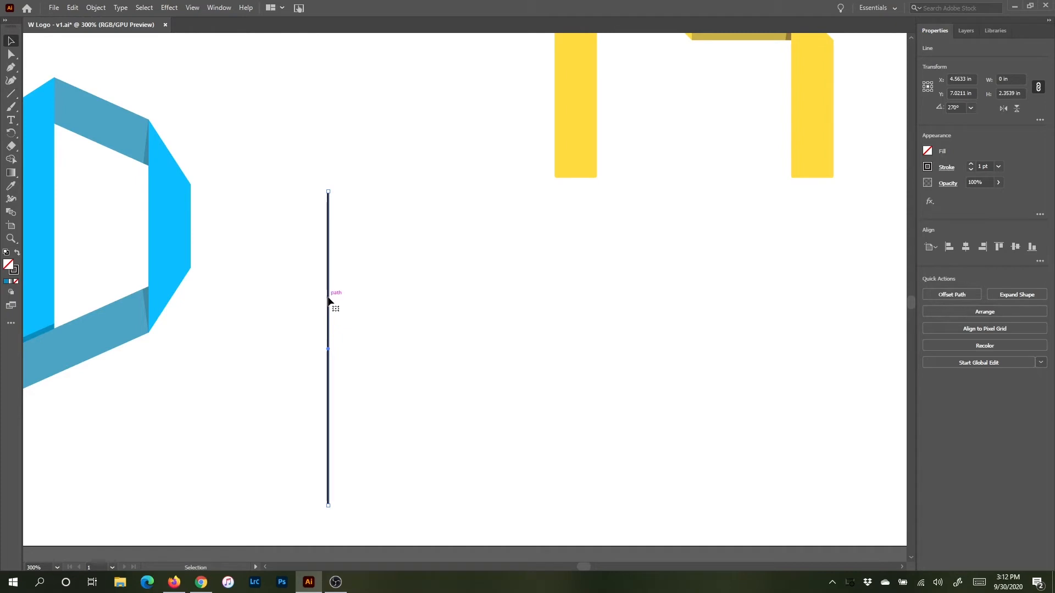
pyautogui.moveTo(328, 301); pyautogui.dragTo(368, 303)
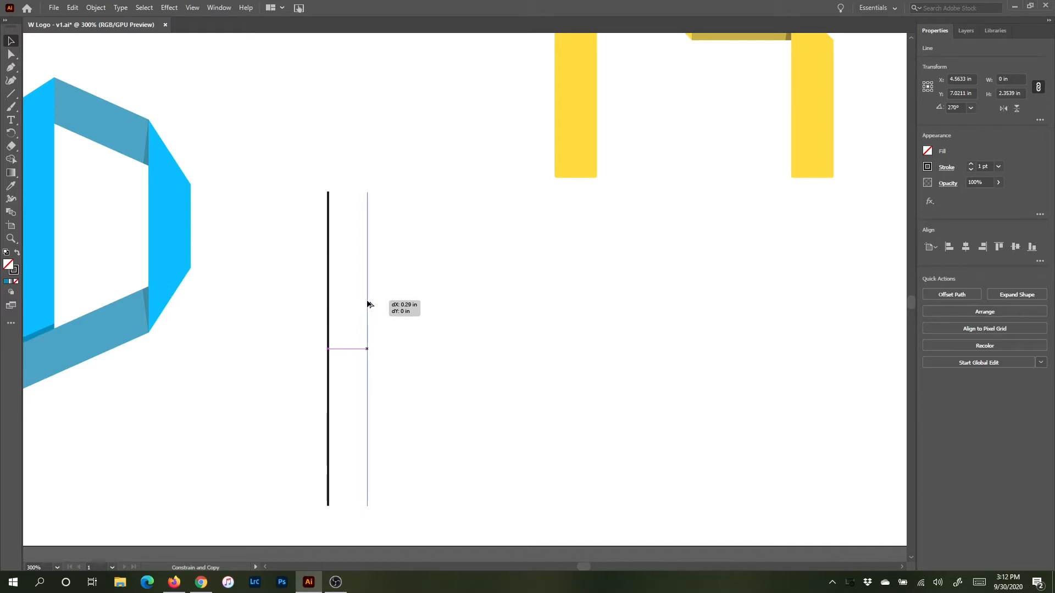
pyautogui.moveTo(367, 304); pyautogui.dragTo(368, 303)
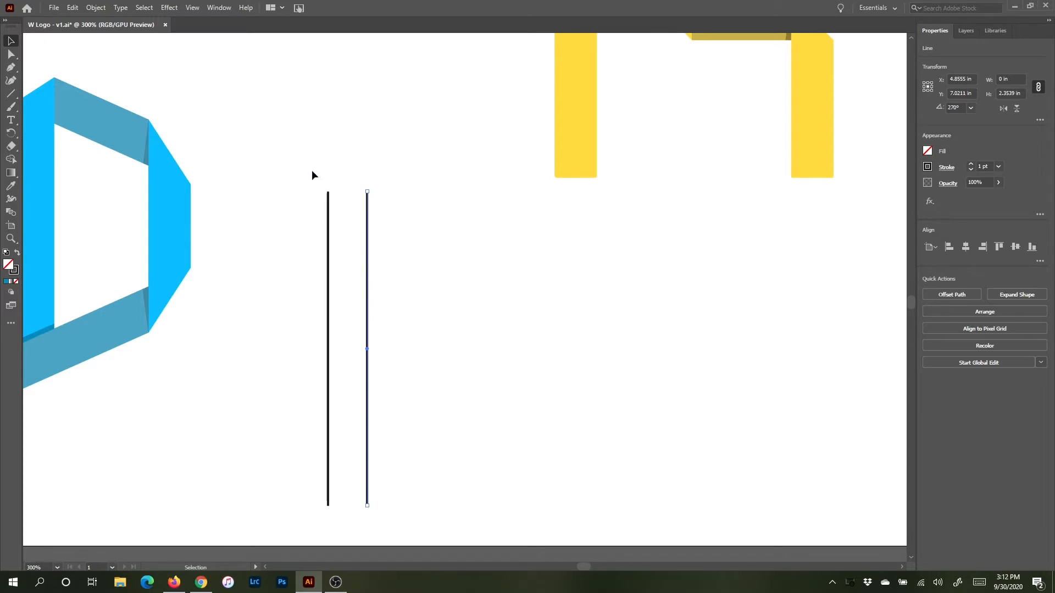
# Step: Select both lines and rotate them together to about 295°
pyautogui.moveTo(311, 175); pyautogui.dragTo(422, 302)
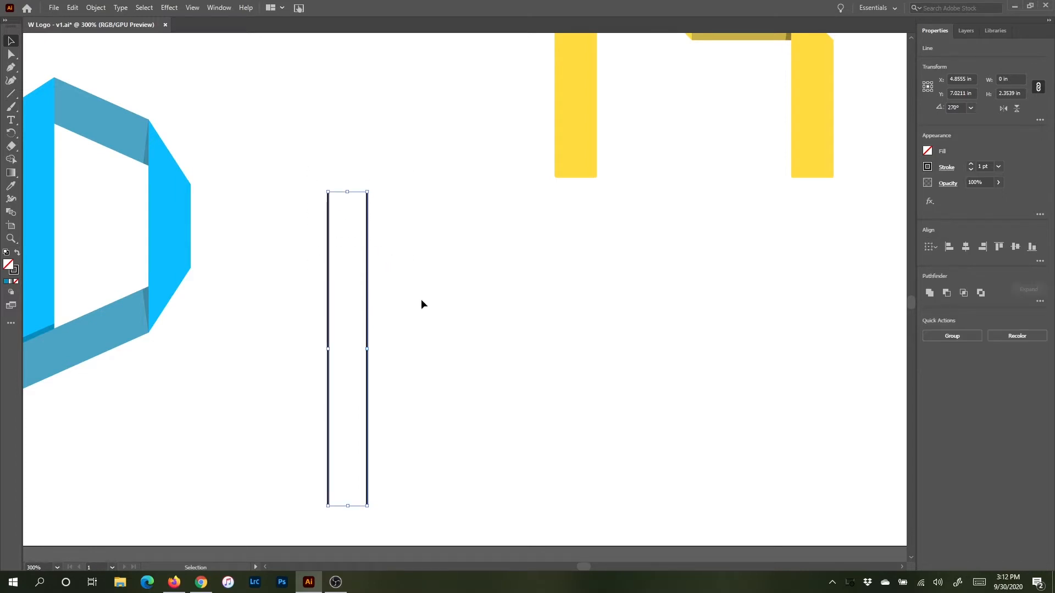
pyautogui.moveTo(328, 188); pyautogui.dragTo(259, 207)
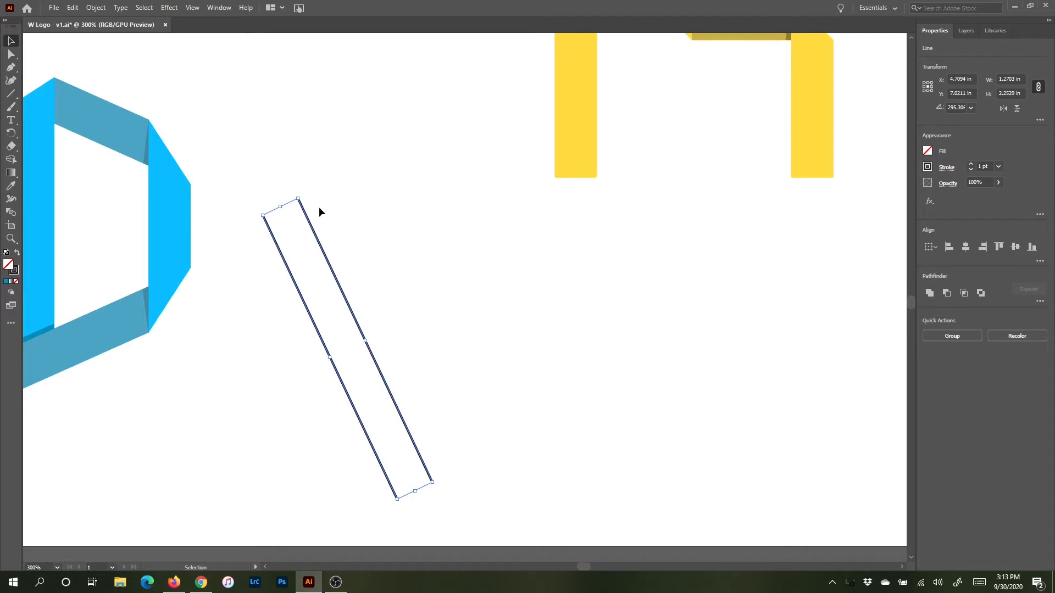
# Step: Reflect a copy of the two slanted lines across the vertical axis
pyautogui.click(96, 7)
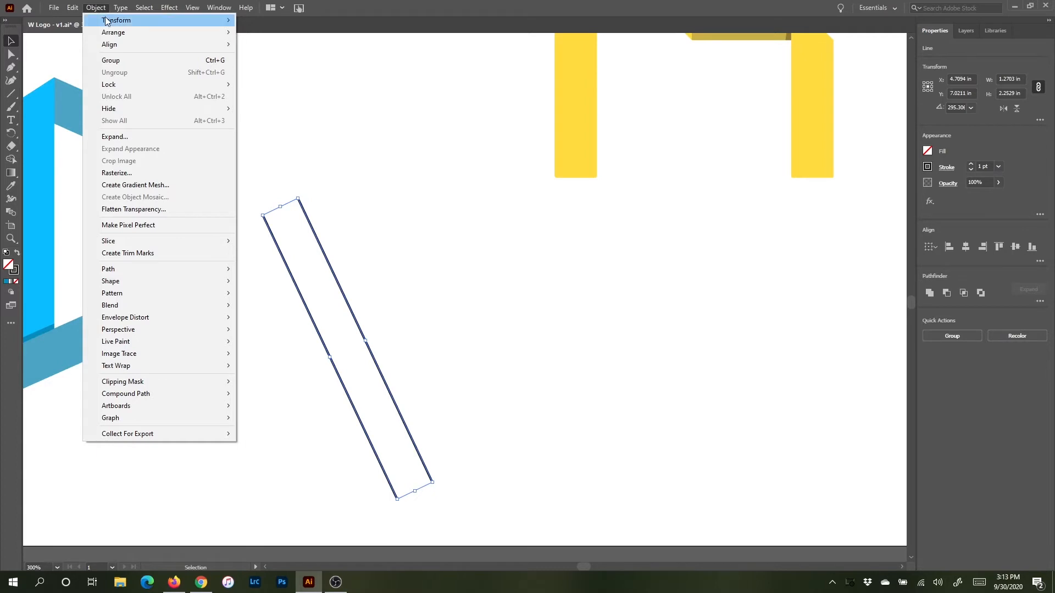
pyautogui.moveTo(139, 21)
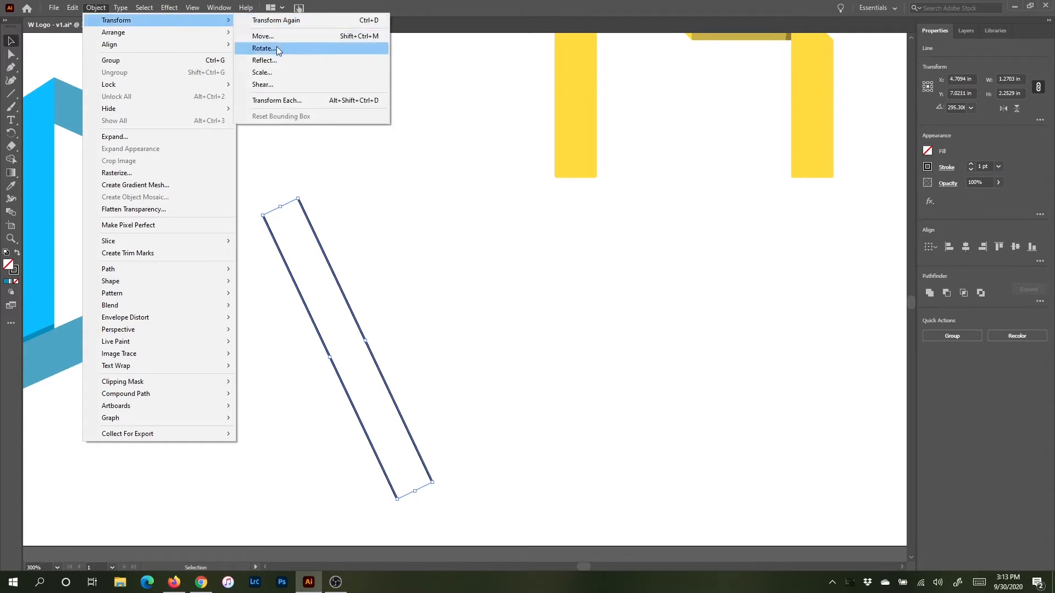
pyautogui.click(276, 64)
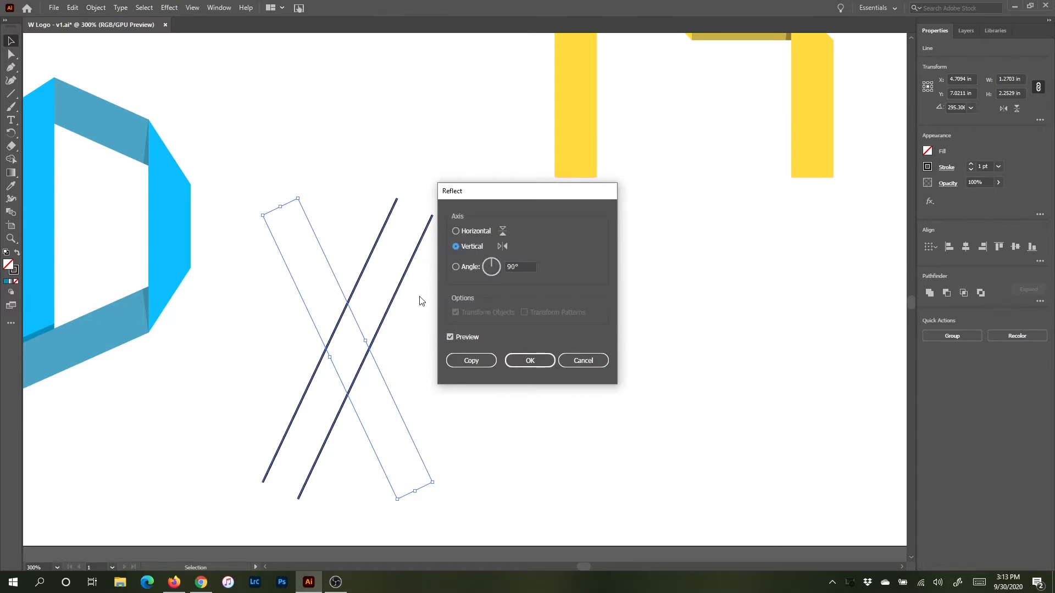
pyautogui.click(457, 232)
pyautogui.click(451, 338)
pyautogui.click(451, 338)
pyautogui.click(456, 246)
pyautogui.click(450, 336)
pyautogui.click(450, 336)
pyautogui.click(450, 337)
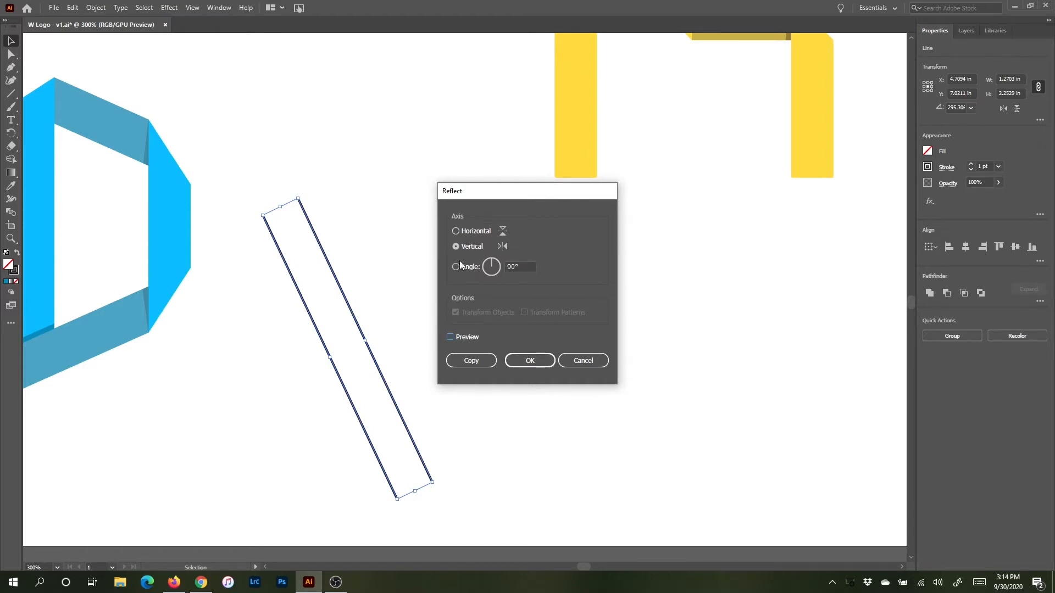
pyautogui.click(449, 336)
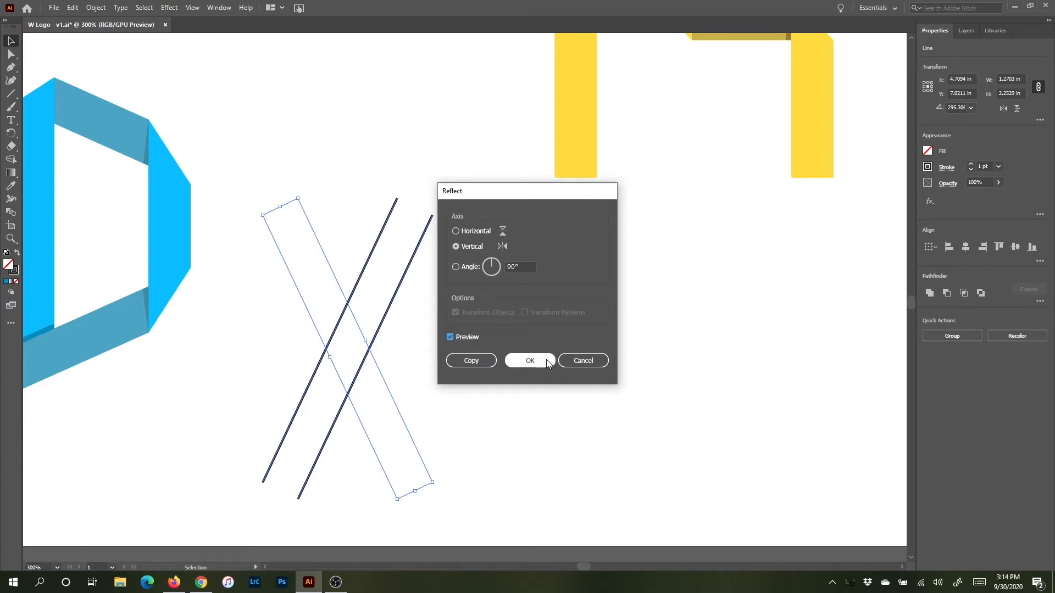
pyautogui.click(475, 361)
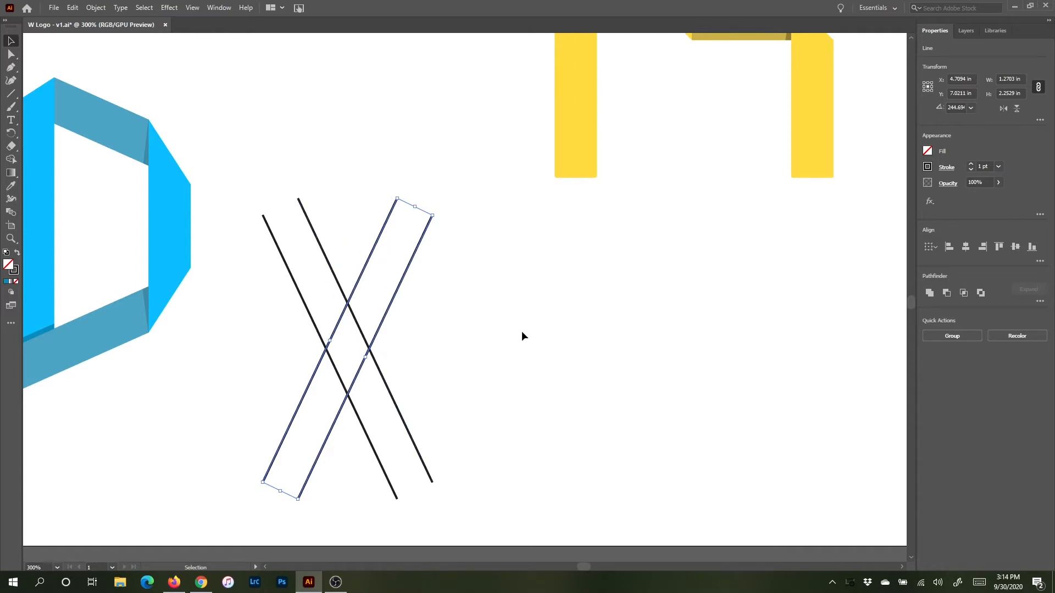
# Step: Nudge the reflected pair to the right so it crosses the original pair in a V shape
pyautogui.press('Right')
pyautogui.press('Right')
pyautogui.press('Right')
pyautogui.press('Right')
pyautogui.press('Right')
pyautogui.press('Right')
pyautogui.press('Right')
pyautogui.press('Right')
pyautogui.press('Right')
pyautogui.press('Right')
pyautogui.press('Right')
pyautogui.press('Right')
pyautogui.press('Right')
pyautogui.press('Right')
pyautogui.press('Right')
pyautogui.press('Right')
pyautogui.press('Right')
pyautogui.press('Right')
pyautogui.press('Right')
pyautogui.press('Right')
pyautogui.press('Right')
pyautogui.press('Right')
pyautogui.press('Right')
pyautogui.press('Right')
pyautogui.press('Right')
pyautogui.press('Right')
pyautogui.press('Right')
pyautogui.press('Right')
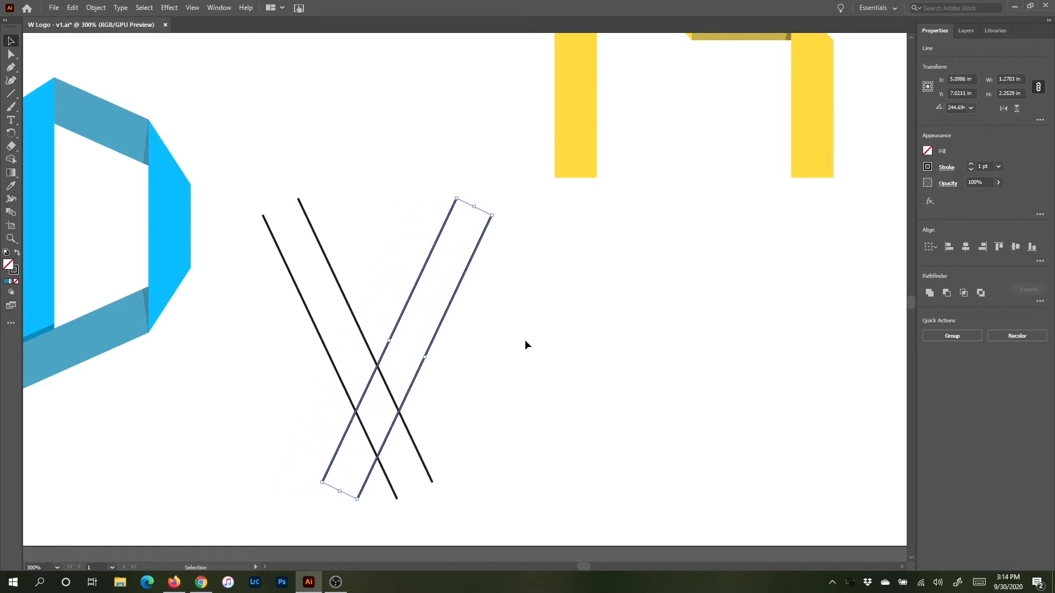
pyautogui.press('Right')
pyautogui.press('Right')
pyautogui.press('Right')
pyautogui.press('Right')
pyautogui.press('Right')
pyautogui.press('Right')
pyautogui.press('Right')
pyautogui.press('Right')
pyautogui.press('Right')
pyautogui.press('Right')
pyautogui.press('Right')
pyautogui.press('Right')
pyautogui.press('Right')
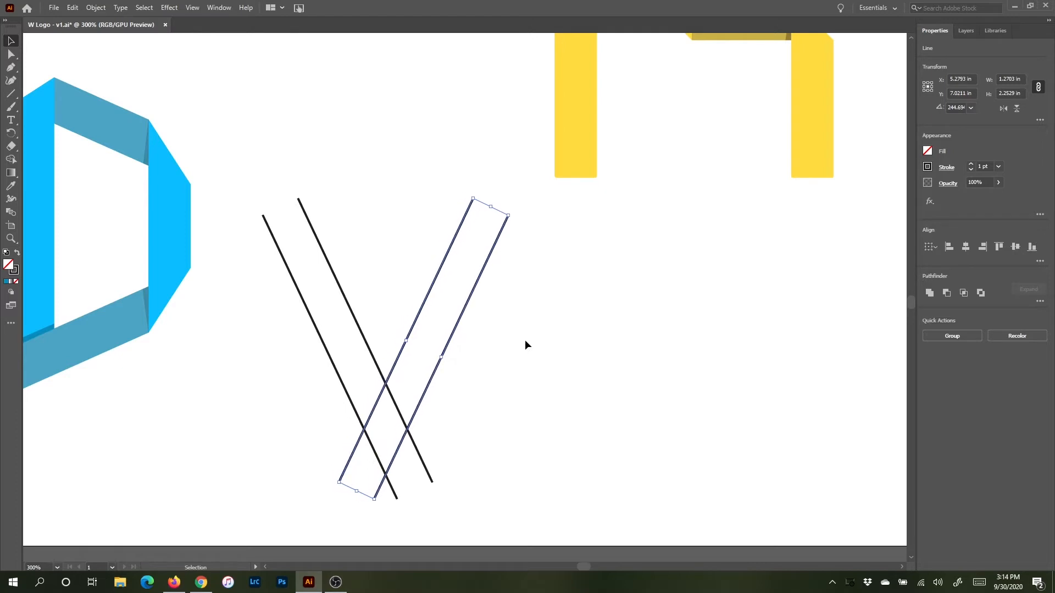
pyautogui.press('Right')
pyautogui.press('Right')
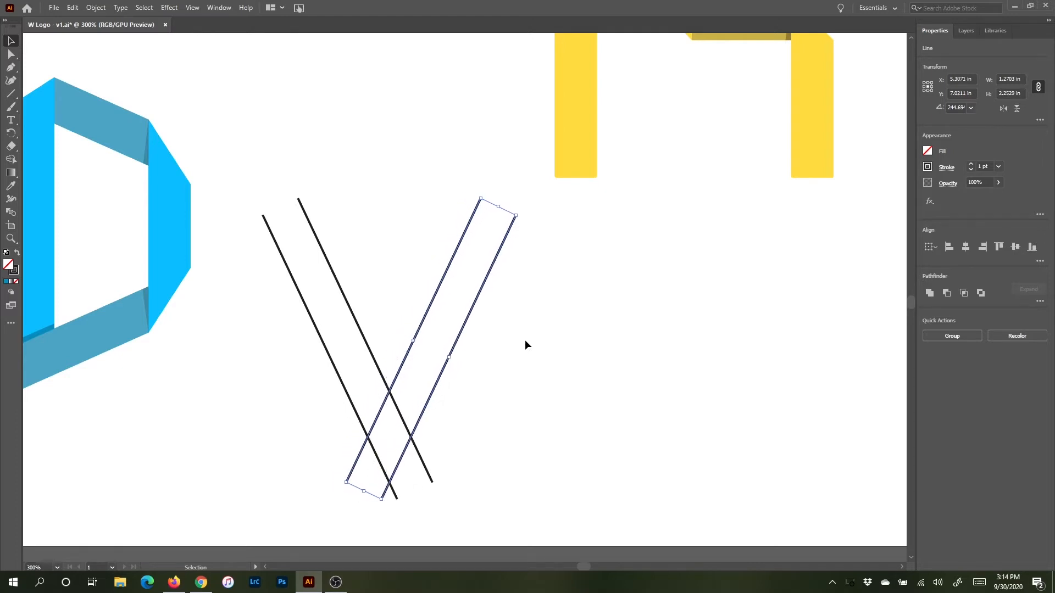
pyautogui.press('Right')
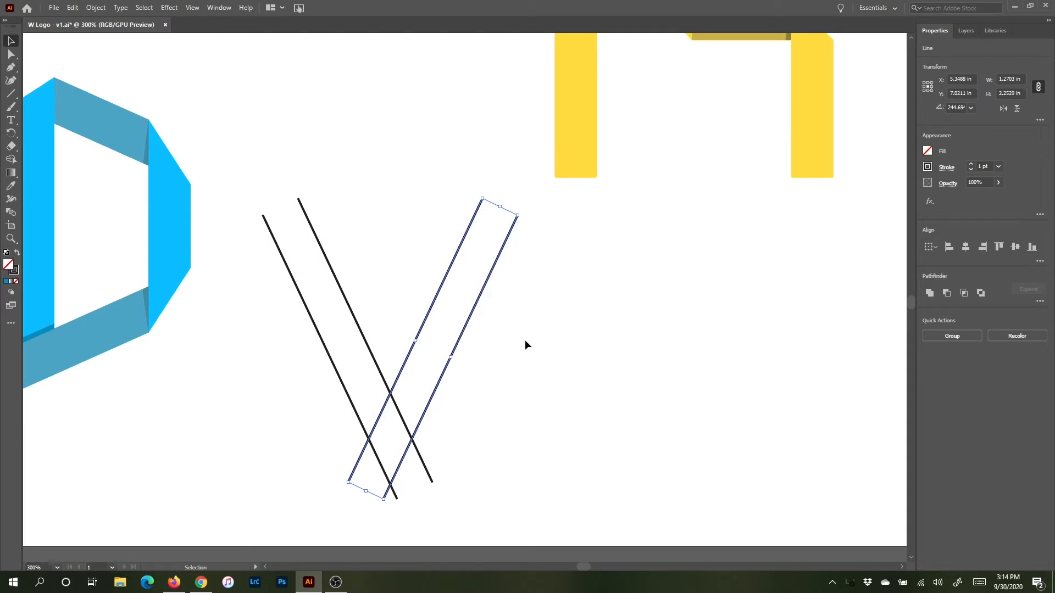
pyautogui.press('Right')
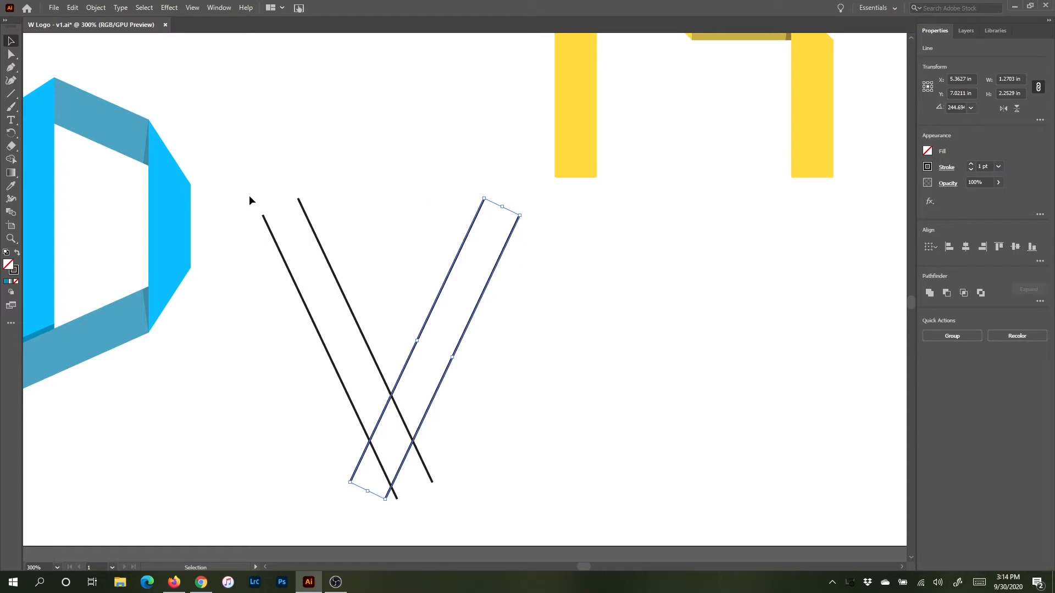
# Step: Select all four lines and reflect a copy of them across the vertical axis
pyautogui.moveTo(249, 193); pyautogui.dragTo(525, 427)
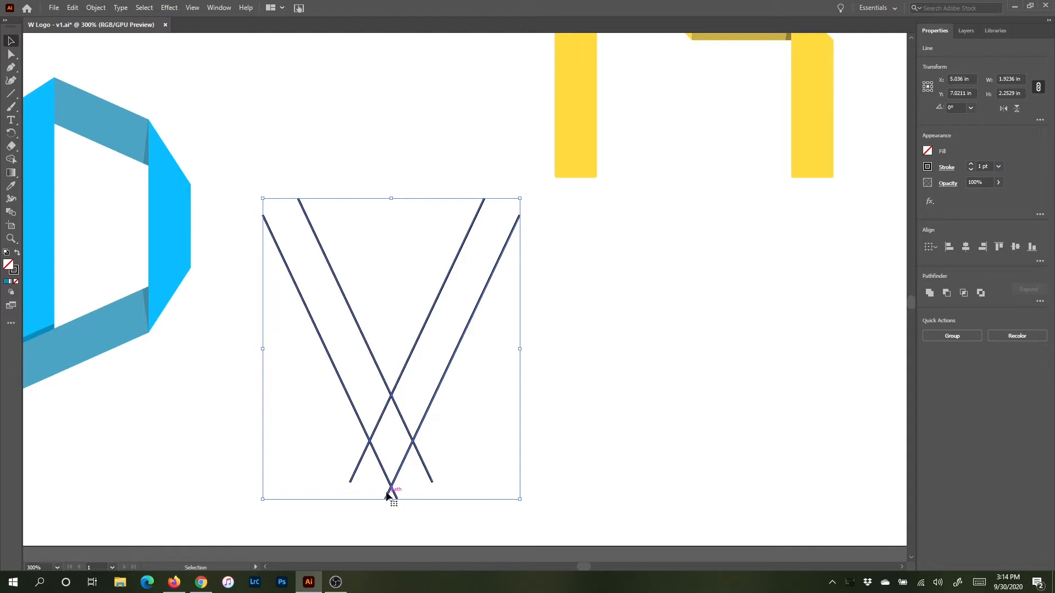
pyautogui.click(96, 8)
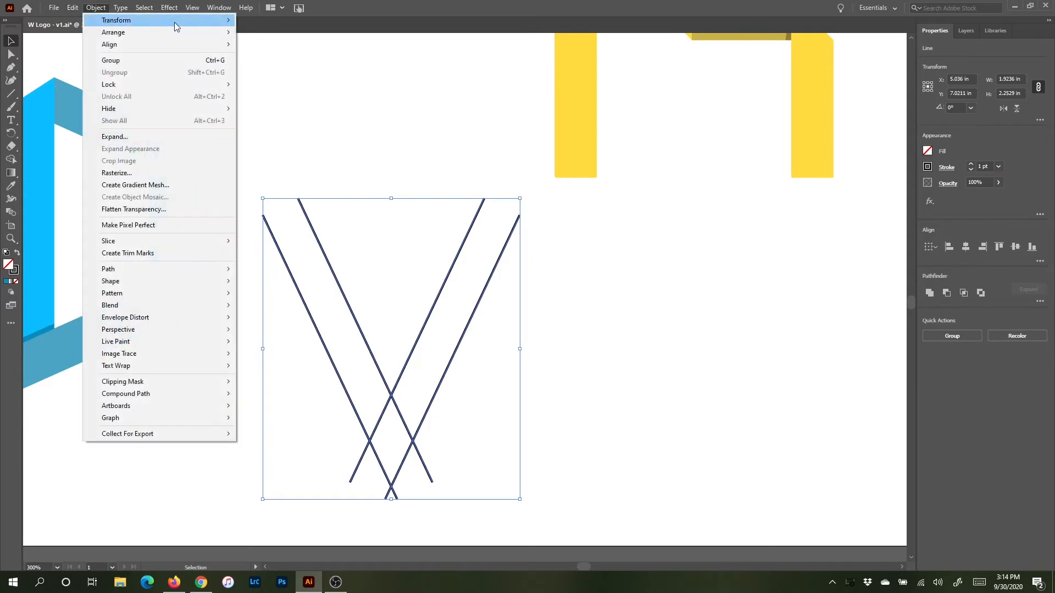
pyautogui.moveTo(174, 21)
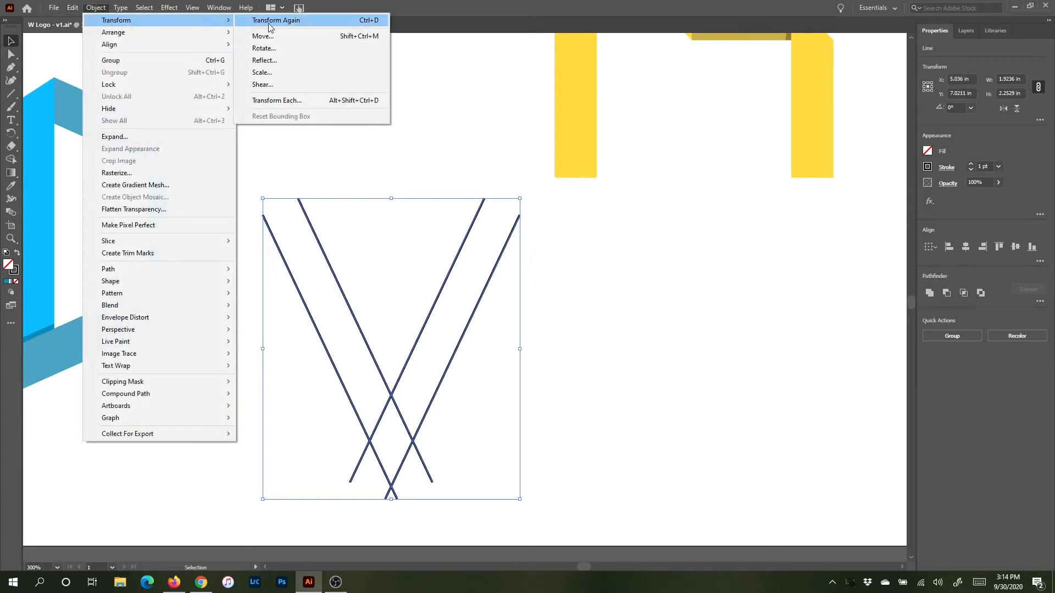
pyautogui.click(280, 59)
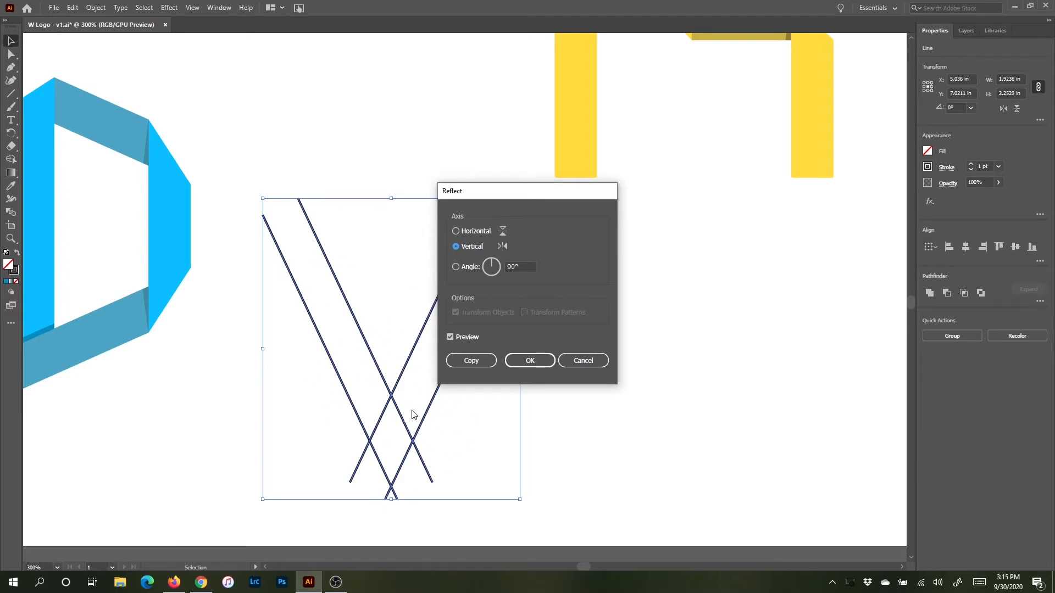
pyautogui.click(472, 365)
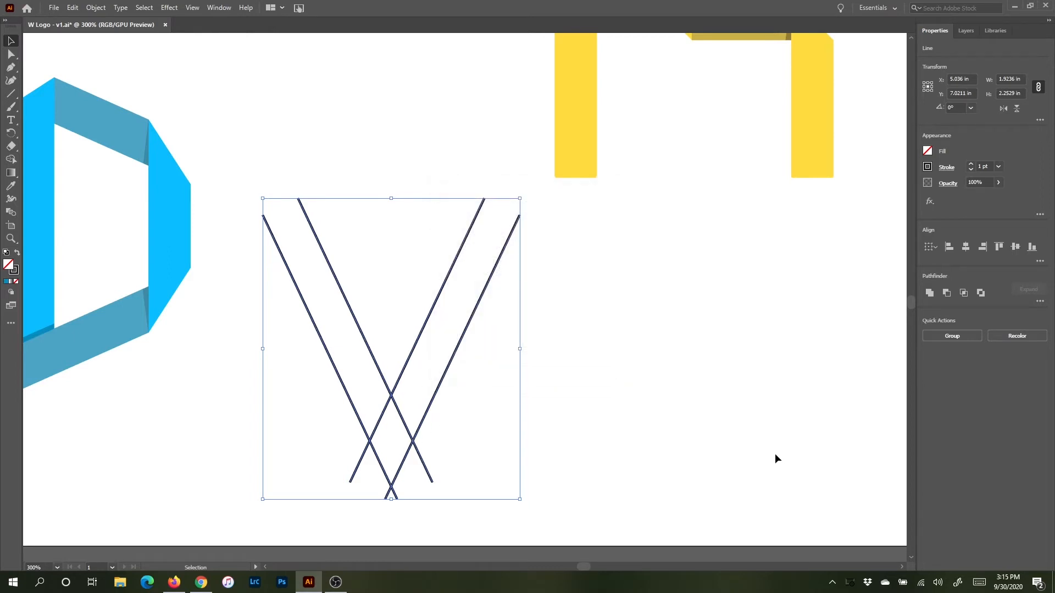
# Step: Nudge the copied set to the right so the lines form an overlapping crisscross net
pyautogui.press('Right')
pyautogui.press('Right')
pyautogui.press('Right')
pyautogui.press('Right')
pyautogui.press('Right')
pyautogui.press('Right')
pyautogui.press('Right')
pyautogui.press('Right')
pyautogui.press('Right')
pyautogui.press('Right')
pyautogui.press('Right')
pyautogui.press('Right')
pyautogui.press('Right')
pyautogui.press('Right')
pyautogui.press('Right')
pyautogui.press('Right')
pyautogui.press('Right')
pyautogui.press('Right')
pyautogui.press('Right')
pyautogui.press('Right')
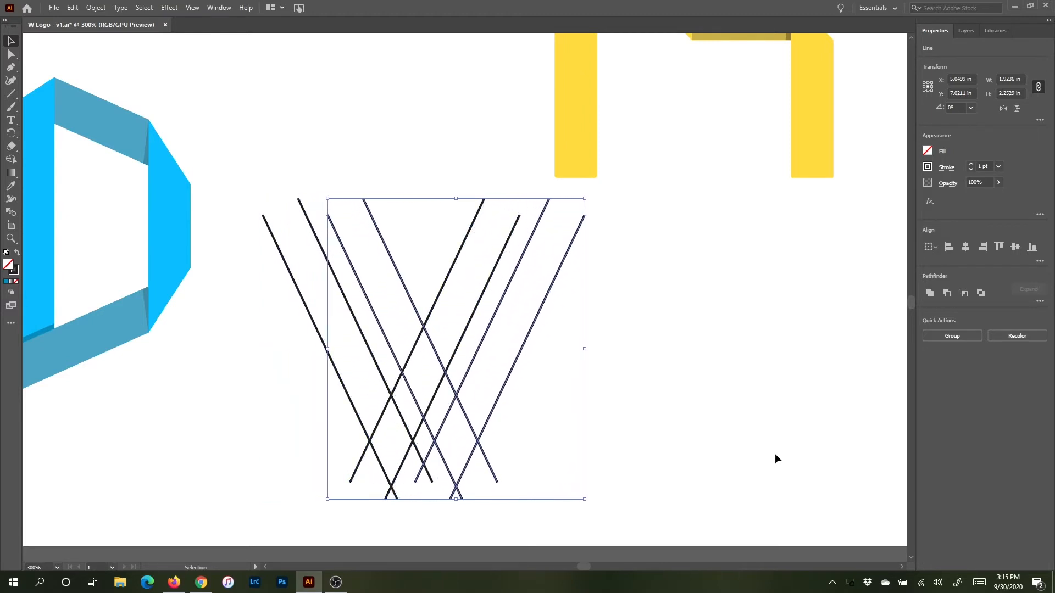
pyautogui.press('Right')
pyautogui.press('Right')
pyautogui.press('Right')
pyautogui.press('Right')
pyautogui.press('Right')
pyautogui.press('Right')
pyautogui.press('Right')
pyautogui.press('Right')
pyautogui.press('Right')
pyautogui.press('Right')
pyautogui.press('Right')
pyautogui.press('Right')
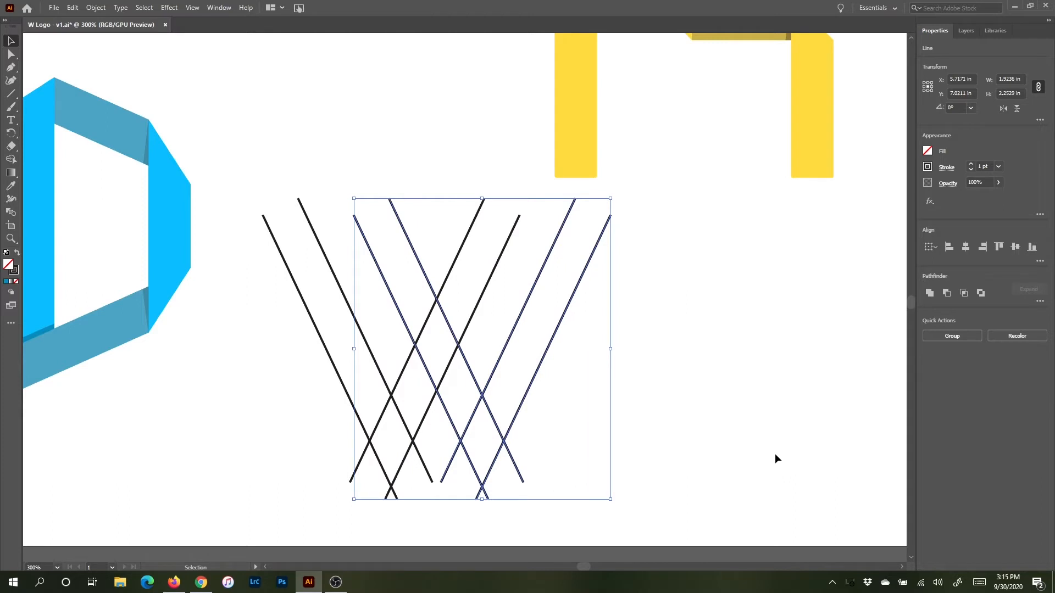
pyautogui.press('Right')
pyautogui.press('Right')
pyautogui.press('Left')
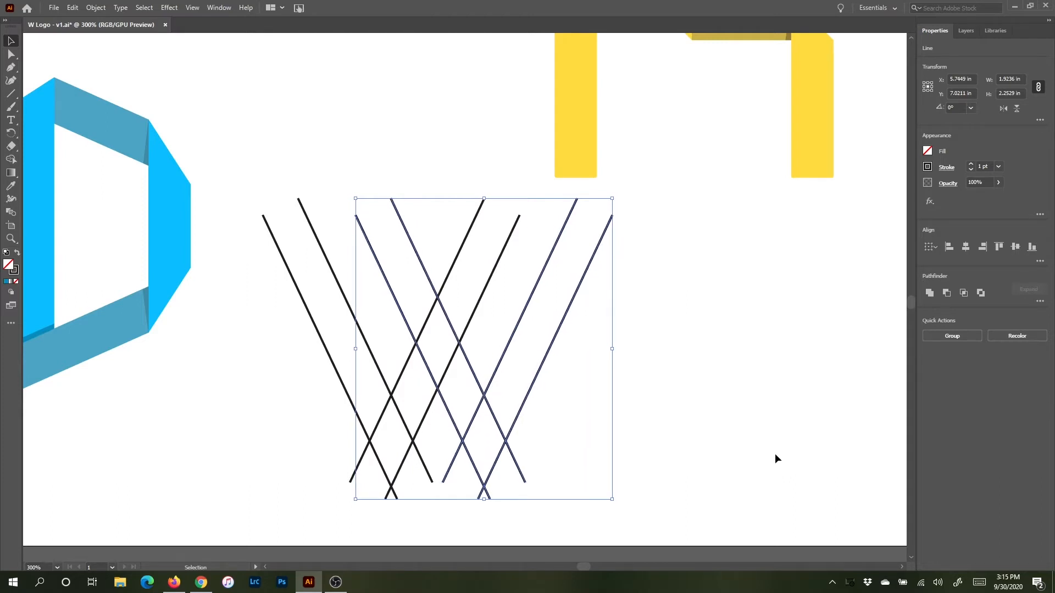
# Step: Deselect, switch to the Line Segment tool and turn off Smart Guides
pyautogui.click(682, 338)
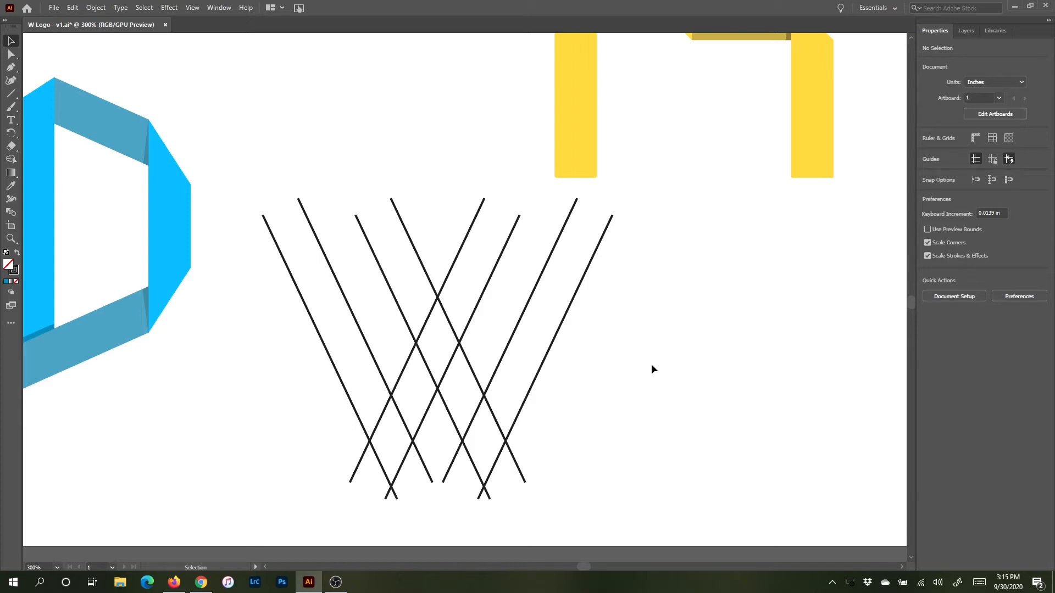
pyautogui.press('\\')
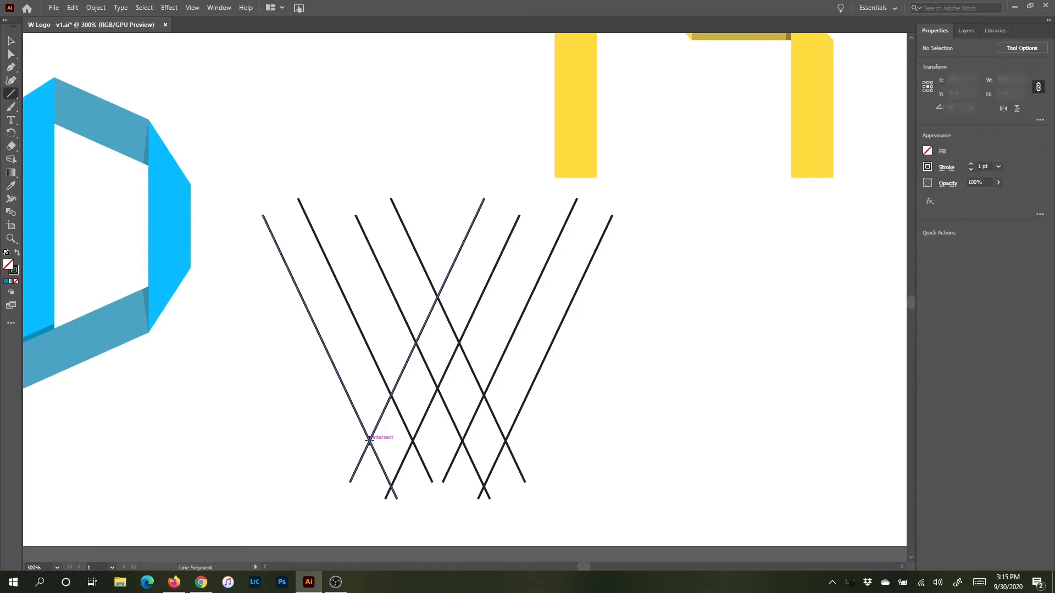
pyautogui.click(193, 8)
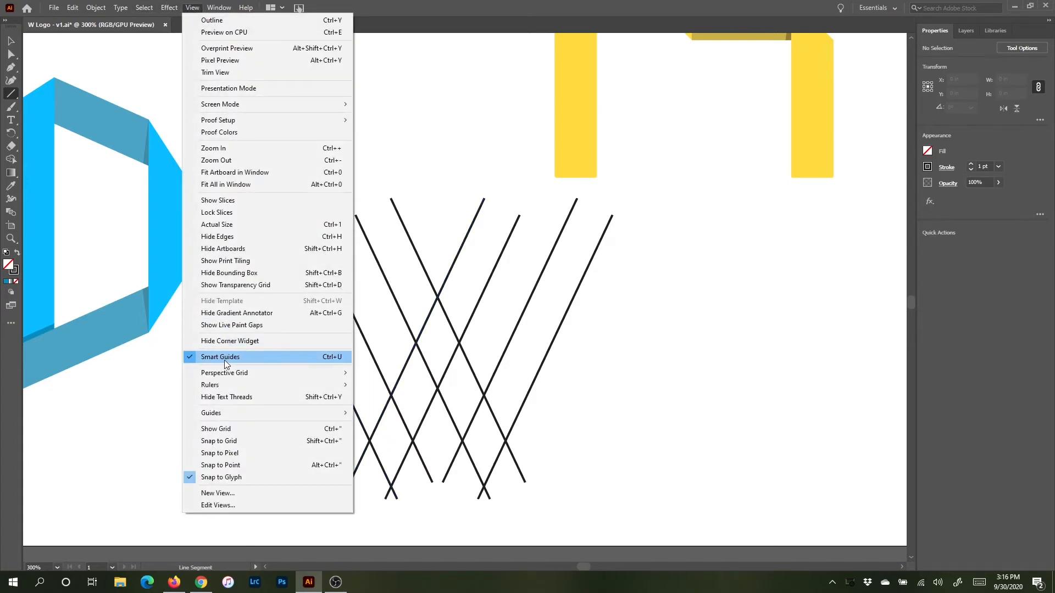
pyautogui.click(331, 358)
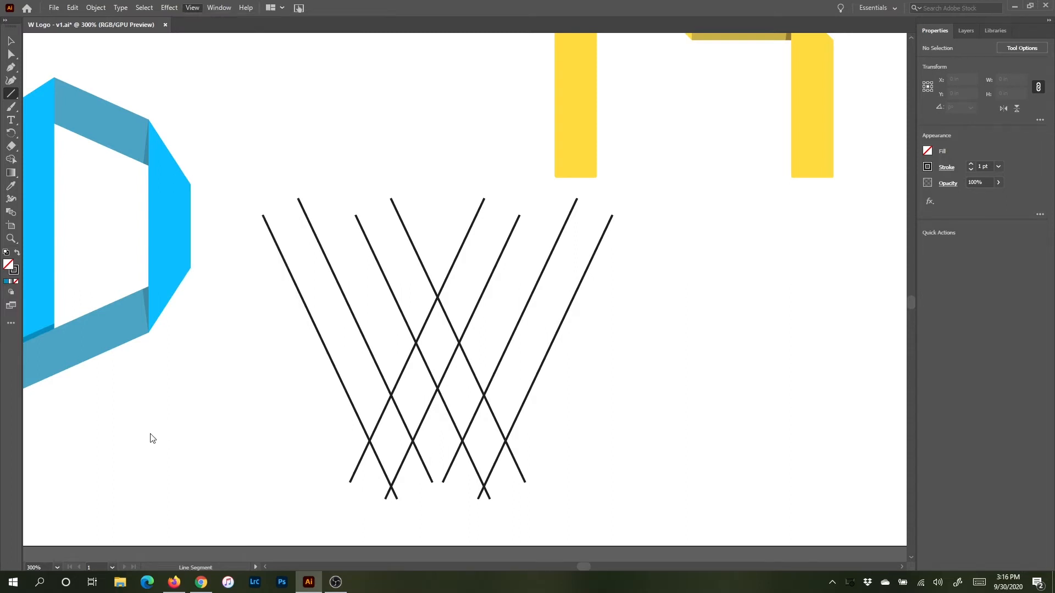
pyautogui.click(148, 433)
pyautogui.click(571, 322)
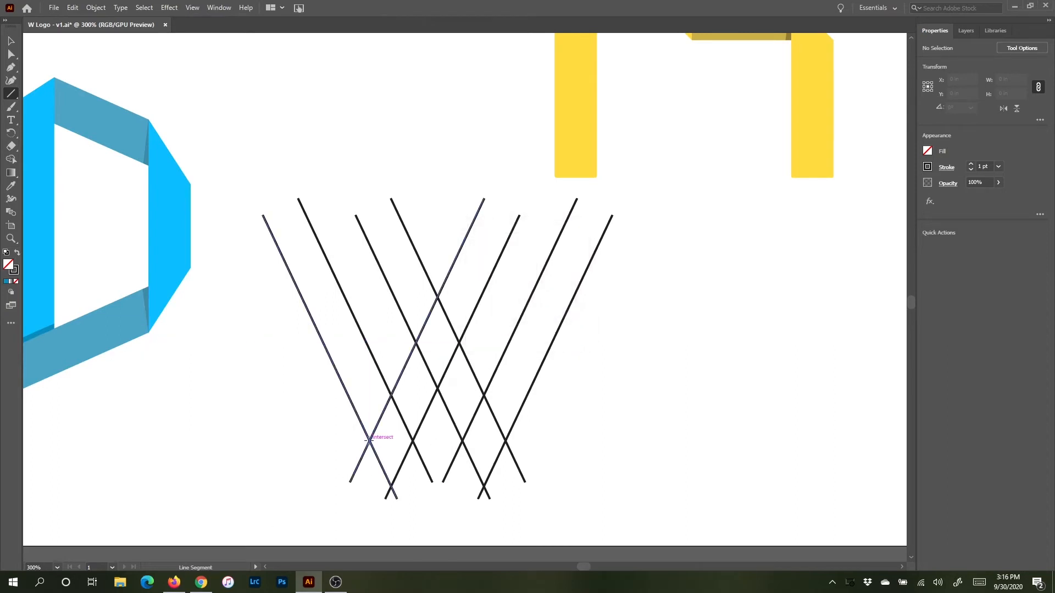
# Step: Draw three short horizontal lines joining the line intersections, two near the bottom and one at the middle
pyautogui.moveTo(369, 440); pyautogui.dragTo(413, 442)
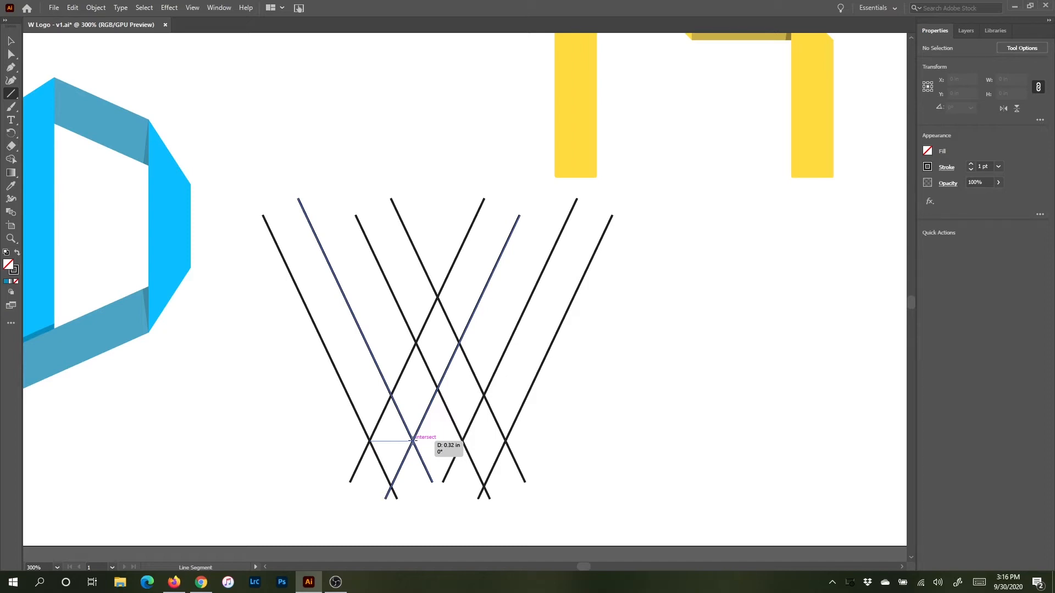
pyautogui.moveTo(412, 441); pyautogui.dragTo(413, 441)
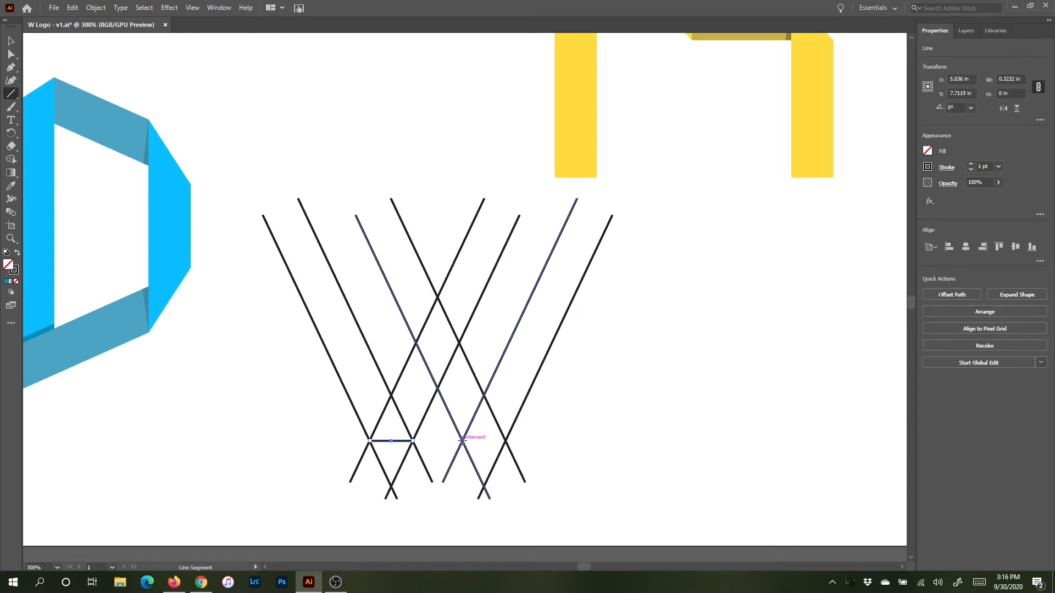
pyautogui.moveTo(462, 440); pyautogui.dragTo(505, 440)
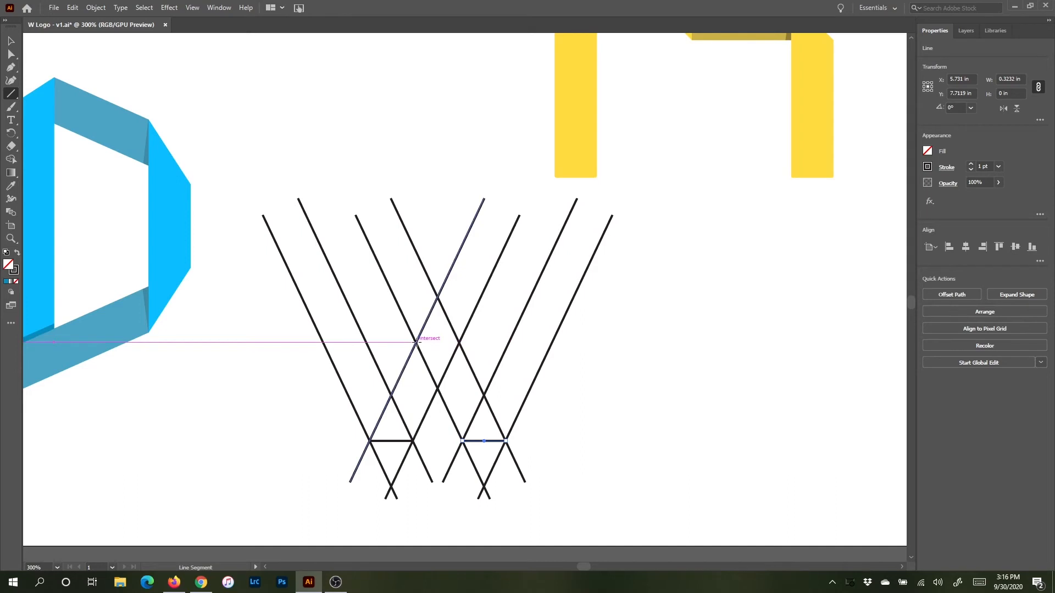
pyautogui.moveTo(416, 341); pyautogui.dragTo(461, 342)
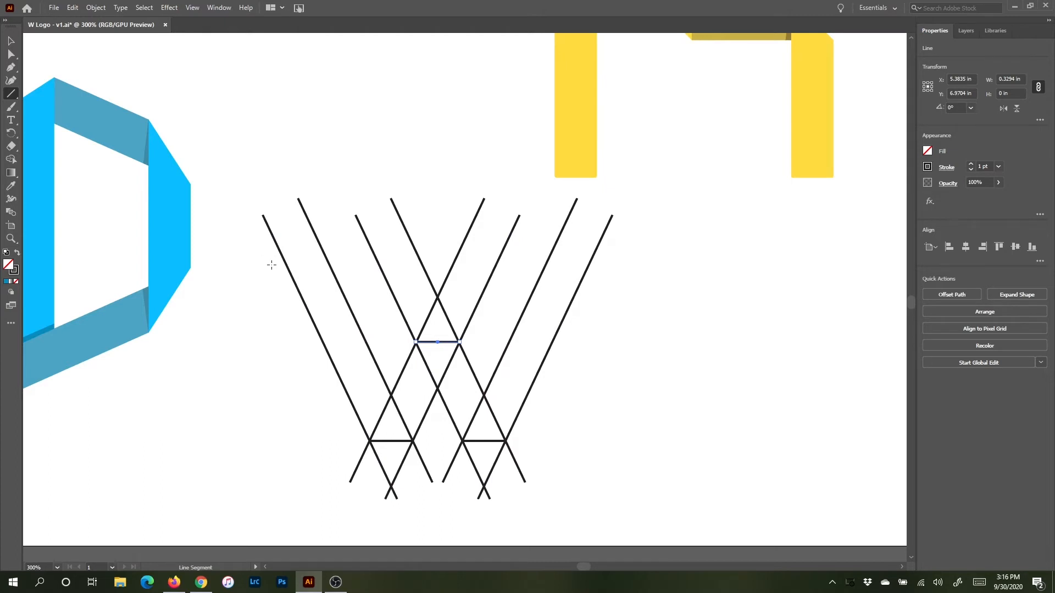
# Step: Draw a long horizontal line about 2.56 in across the top of the crisscross net
pyautogui.moveTo(272, 265); pyautogui.dragTo(612, 274)
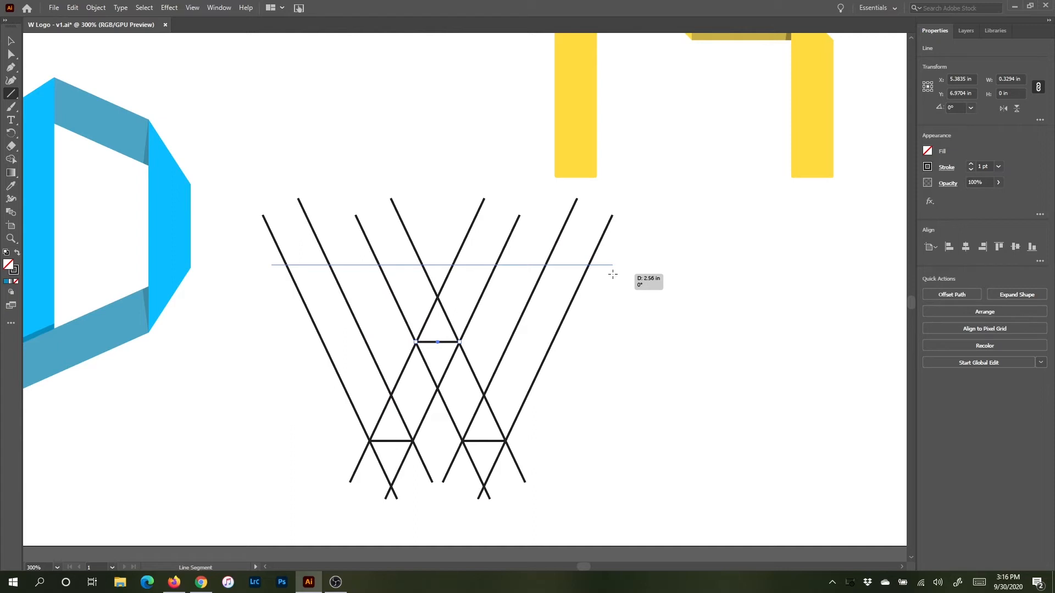
pyautogui.moveTo(613, 274); pyautogui.dragTo(612, 274)
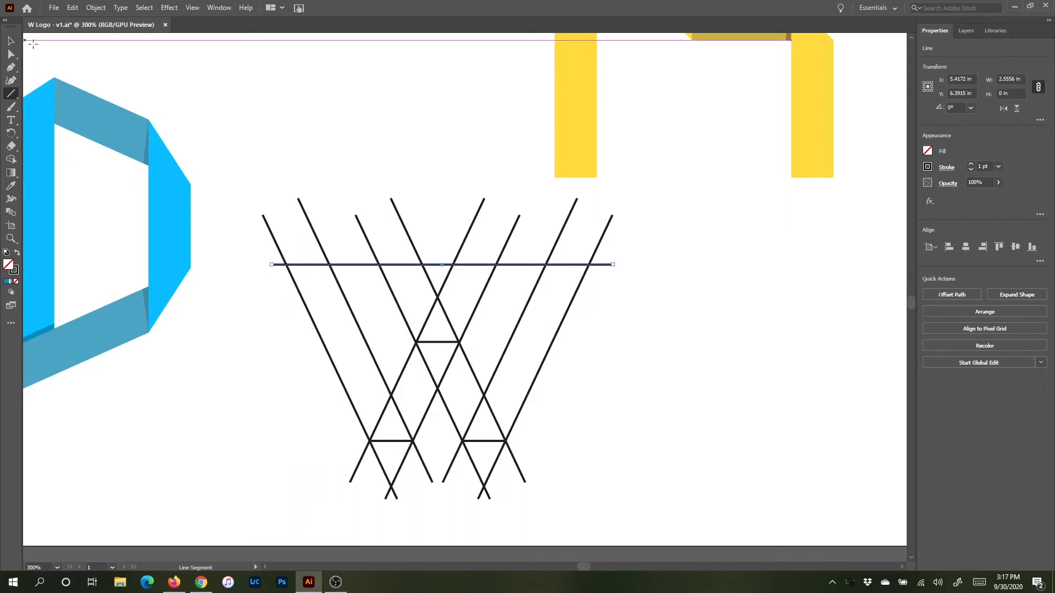
pyautogui.press('v')
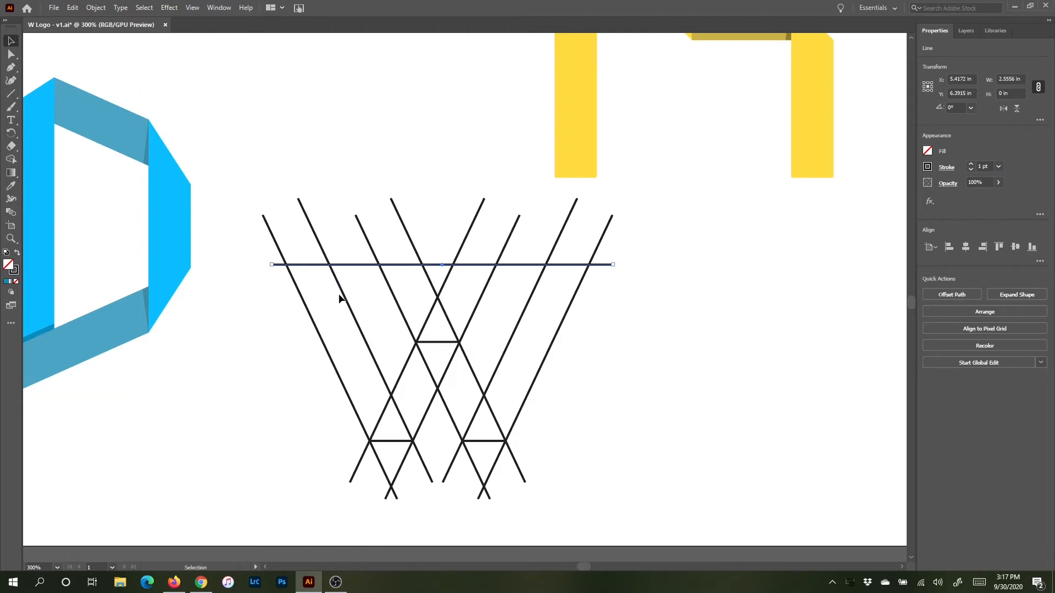
# Step: Select all the lines and, with Shape Builder, delete the line segments sticking out above the top line
pyautogui.moveTo(236, 204)
pyautogui.mouseDown()
pyautogui.moveTo(554, 365)
pyautogui.moveTo(653, 446)
pyautogui.moveTo(631, 487)
pyautogui.mouseUp()
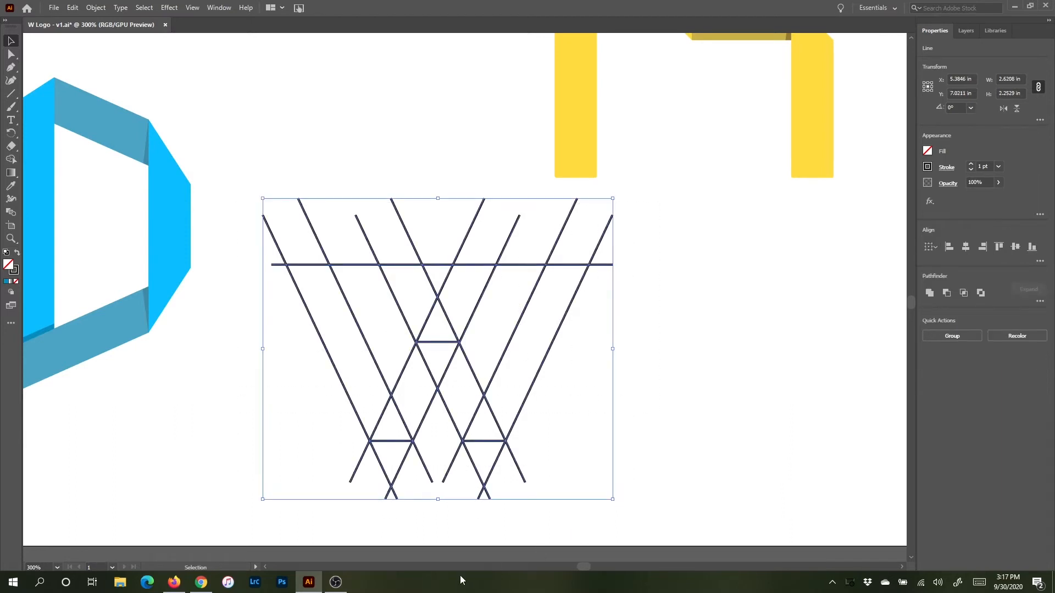
pyautogui.hotkey('shift', 'm')
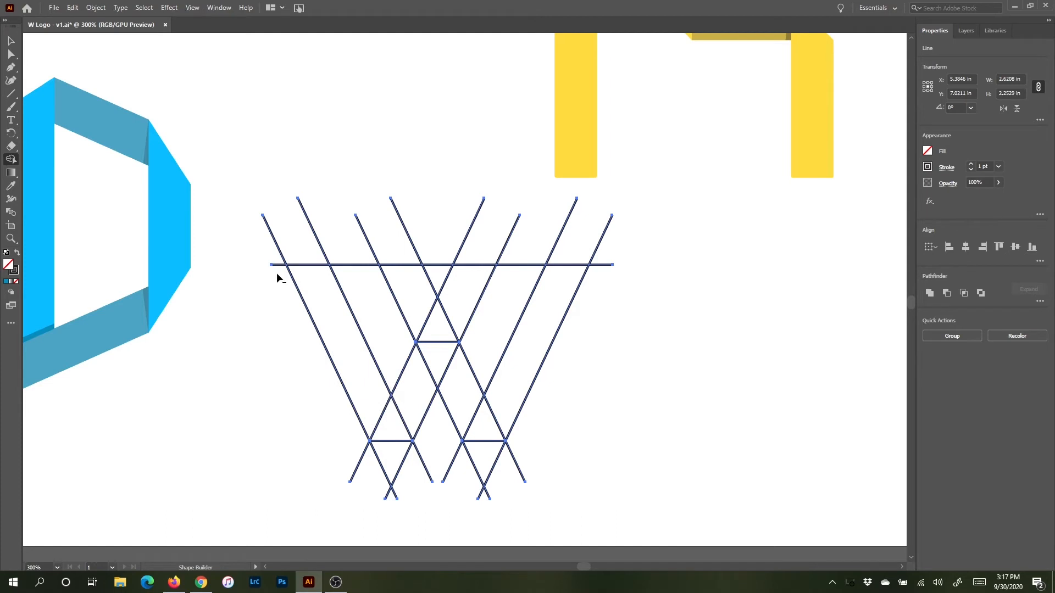
pyautogui.moveTo(278, 237)
pyautogui.mouseDown()
pyautogui.moveTo(329, 237)
pyautogui.moveTo(371, 292)
pyautogui.moveTo(467, 294)
pyautogui.moveTo(488, 323)
pyautogui.moveTo(441, 322)
pyautogui.mouseUp()
pyautogui.moveTo(352, 248); pyautogui.dragTo(500, 245)
pyautogui.moveTo(418, 286)
pyautogui.mouseDown()
pyautogui.moveTo(443, 254)
pyautogui.moveTo(488, 281)
pyautogui.moveTo(514, 263)
pyautogui.mouseUp()
pyautogui.moveTo(567, 237); pyautogui.dragTo(617, 231)
# Step: Delete the dangling bottom ends and the interior crossing segments, leaving only the W outline
pyautogui.moveTo(529, 464); pyautogui.dragTo(439, 471)
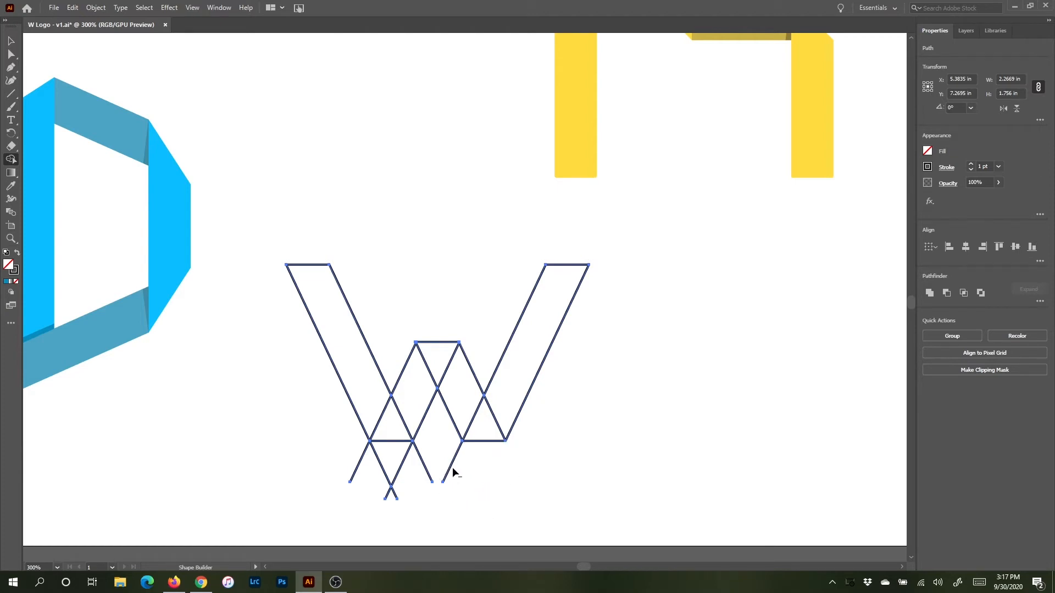
pyautogui.moveTo(442, 466); pyautogui.dragTo(321, 477)
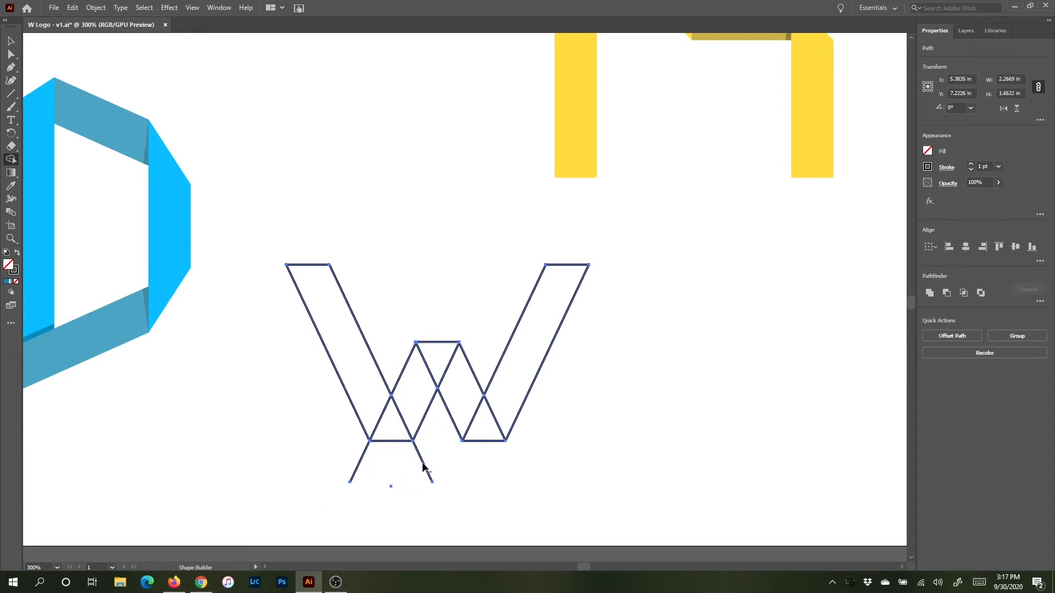
pyautogui.moveTo(348, 466); pyautogui.dragTo(376, 499)
pyautogui.keyDown('alt'); pyautogui.click(390, 486); pyautogui.keyUp('alt')
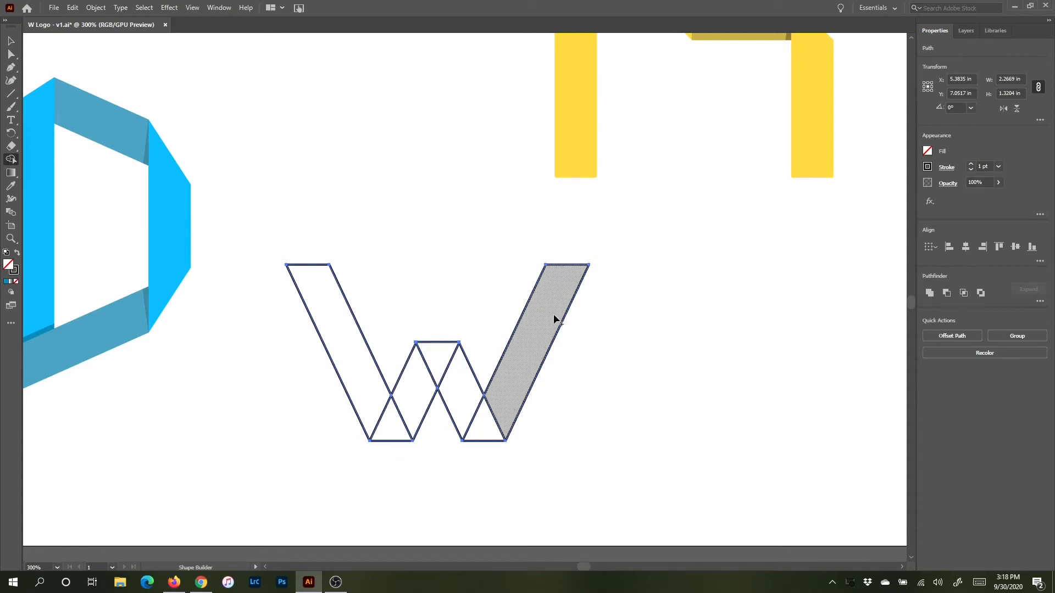
pyautogui.moveTo(512, 405); pyautogui.dragTo(490, 427)
pyautogui.moveTo(438, 365); pyautogui.dragTo(394, 423)
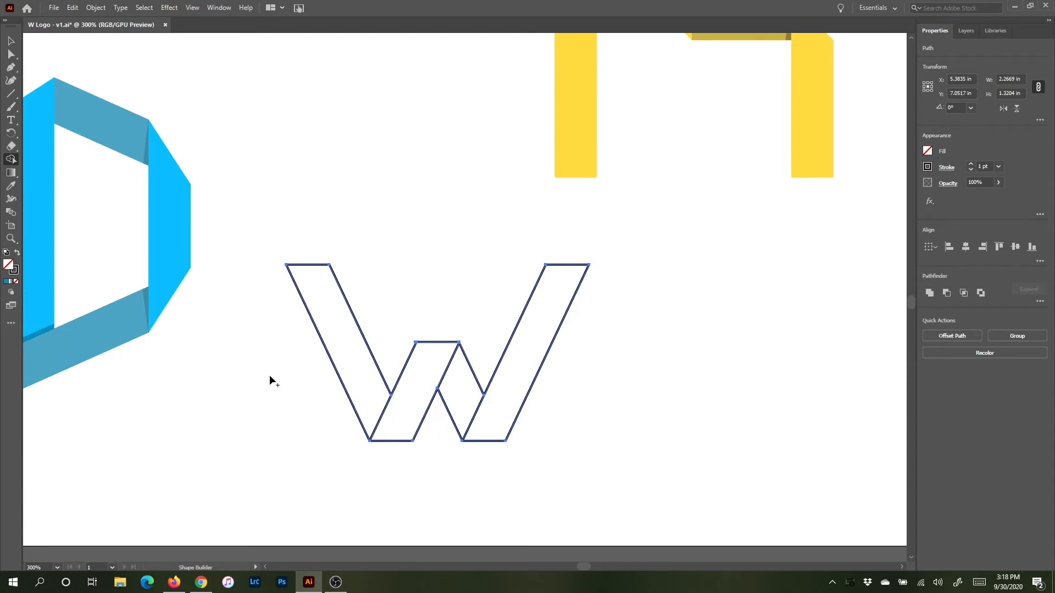
# Step: Pick a light green fill from the HSB spectrum and fill the two rising strands of the W
pyautogui.click(928, 152)
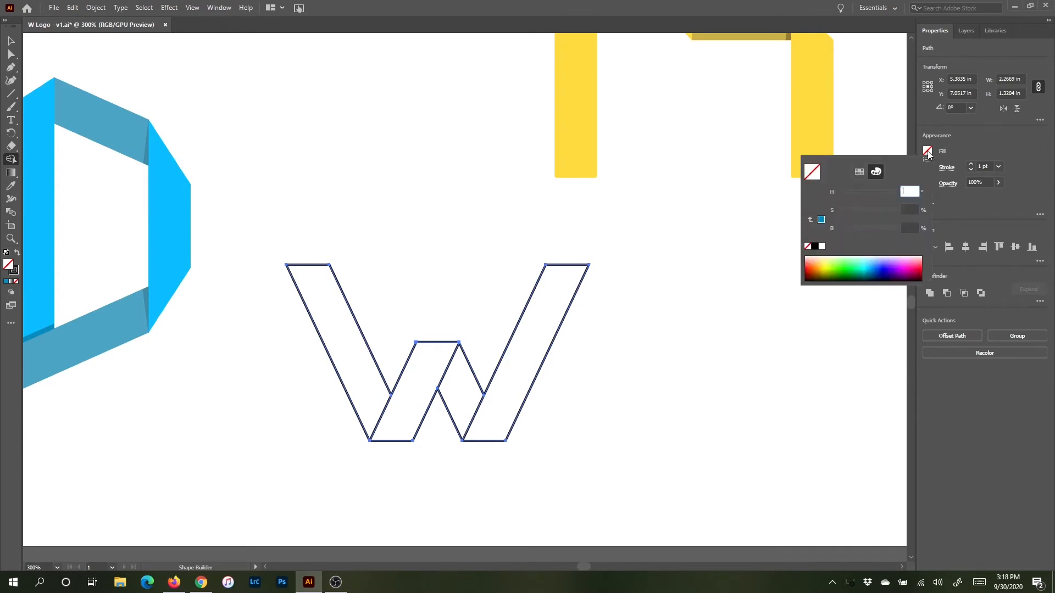
pyautogui.click(859, 171)
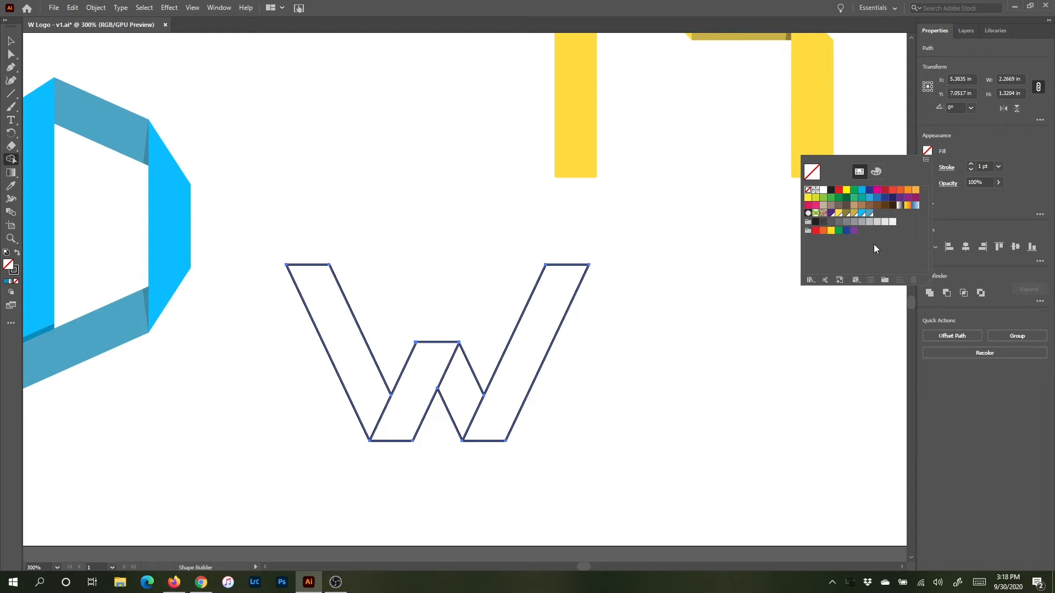
pyautogui.click(875, 171)
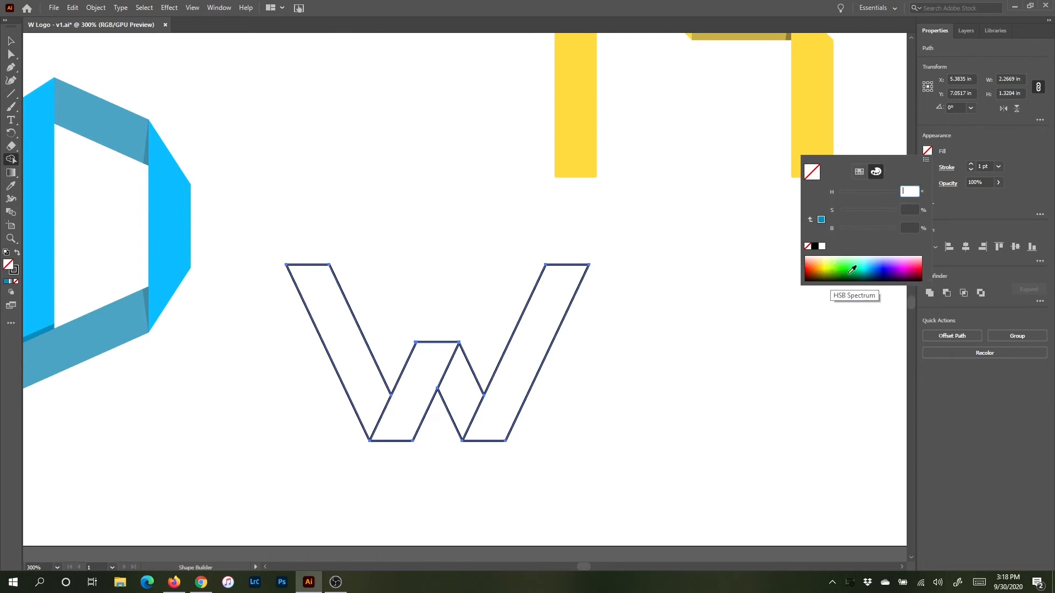
pyautogui.click(848, 257)
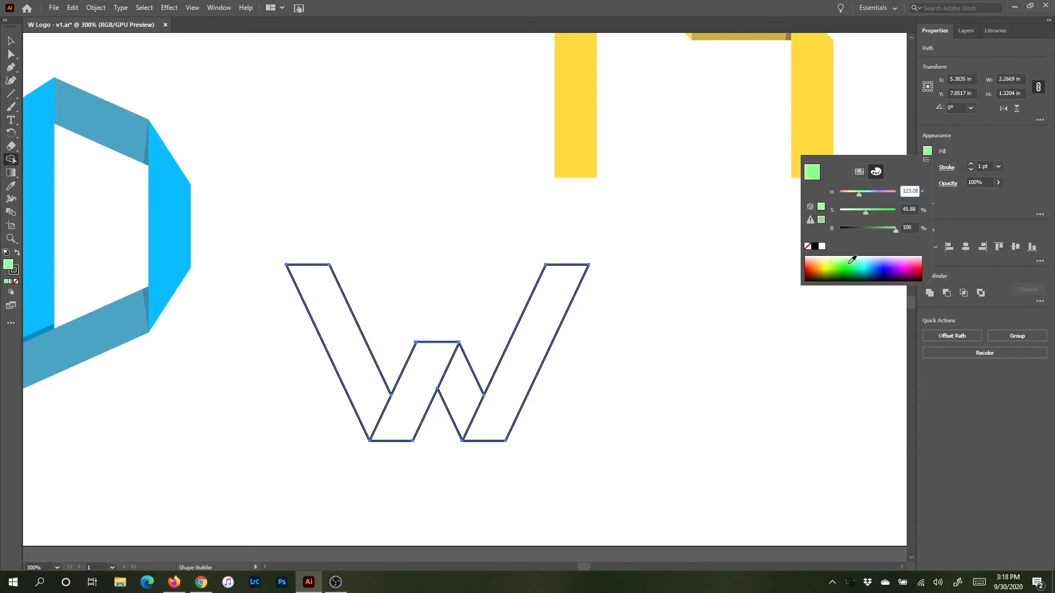
pyautogui.click(848, 257)
pyautogui.click(539, 333)
pyautogui.click(530, 360)
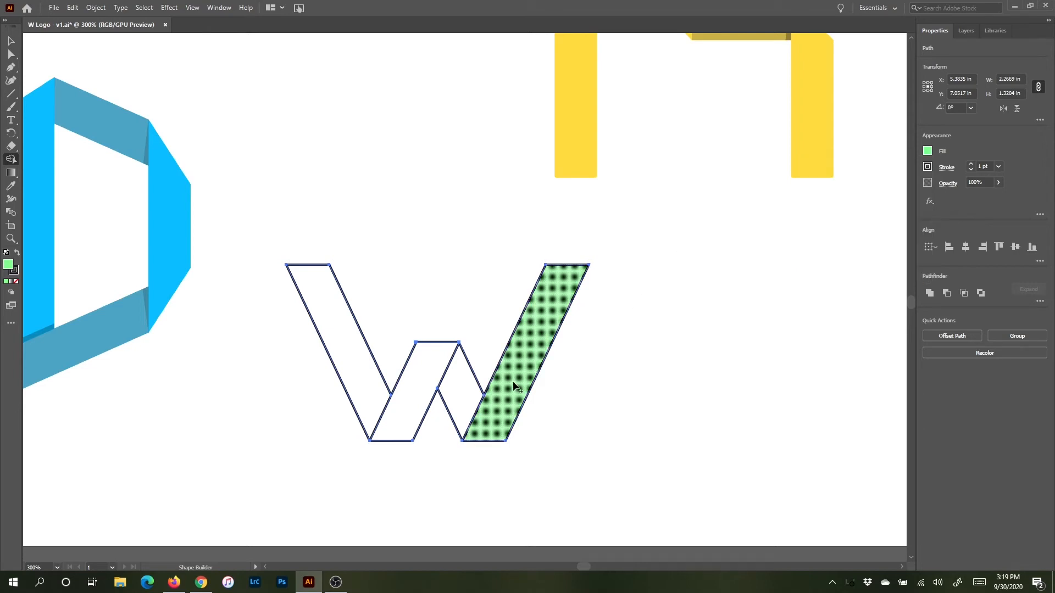
pyautogui.click(428, 383)
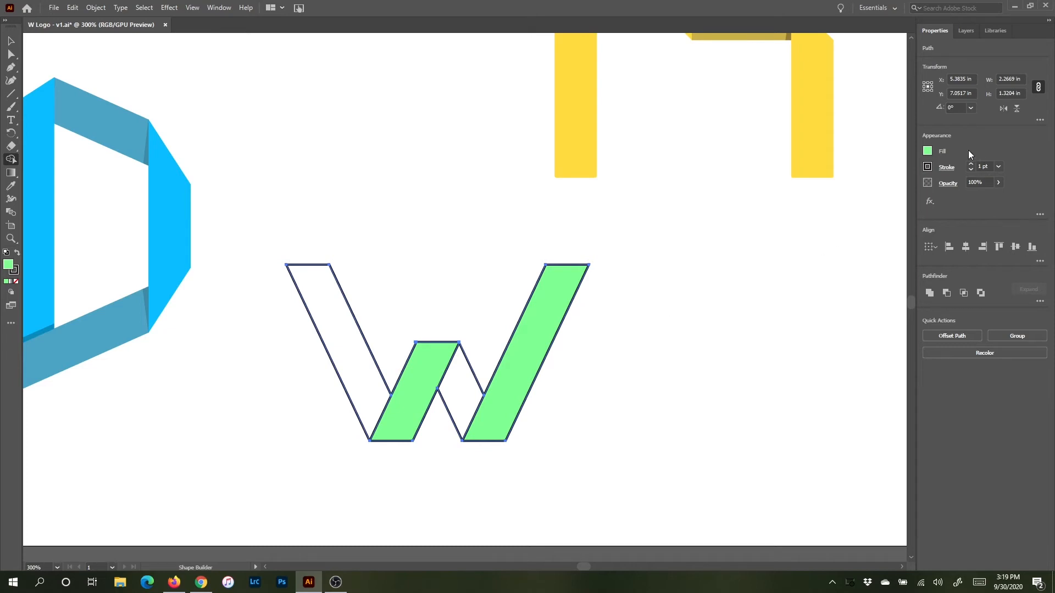
# Step: Save the light green fill as a new global swatch
pyautogui.click(928, 152)
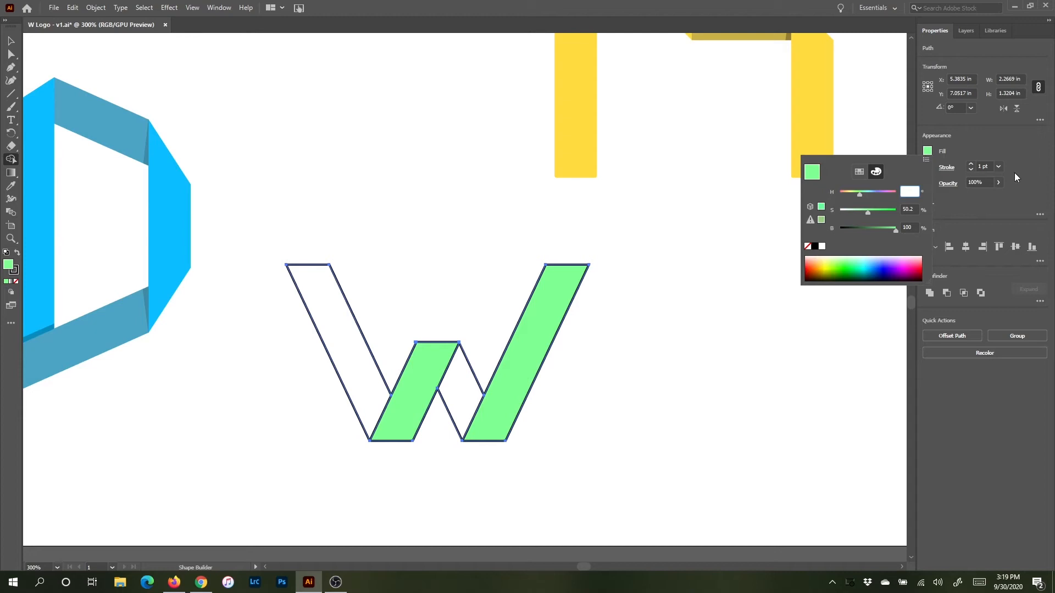
pyautogui.click(926, 161)
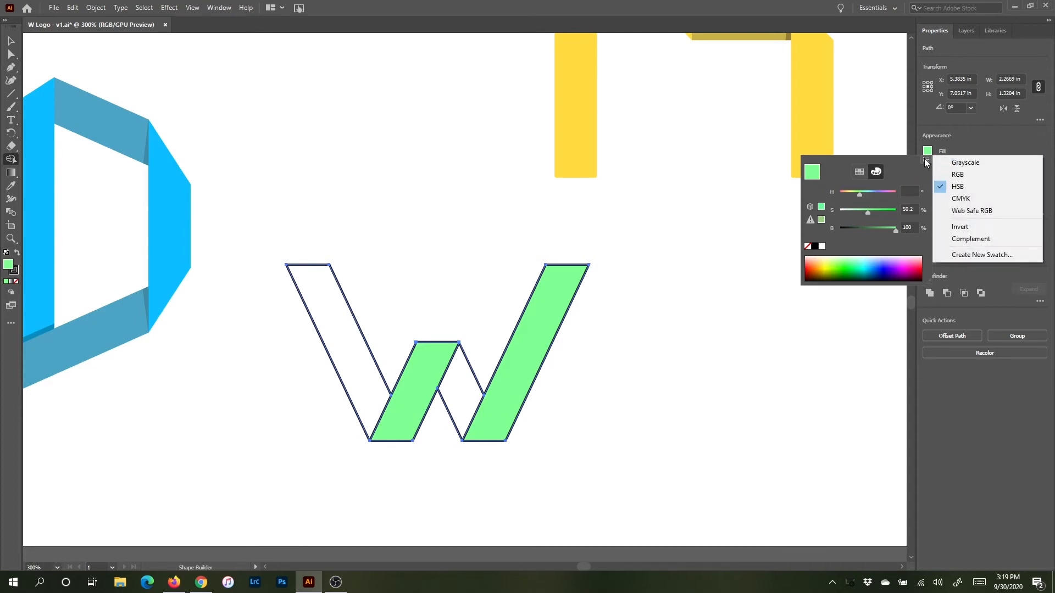
pyautogui.click(980, 253)
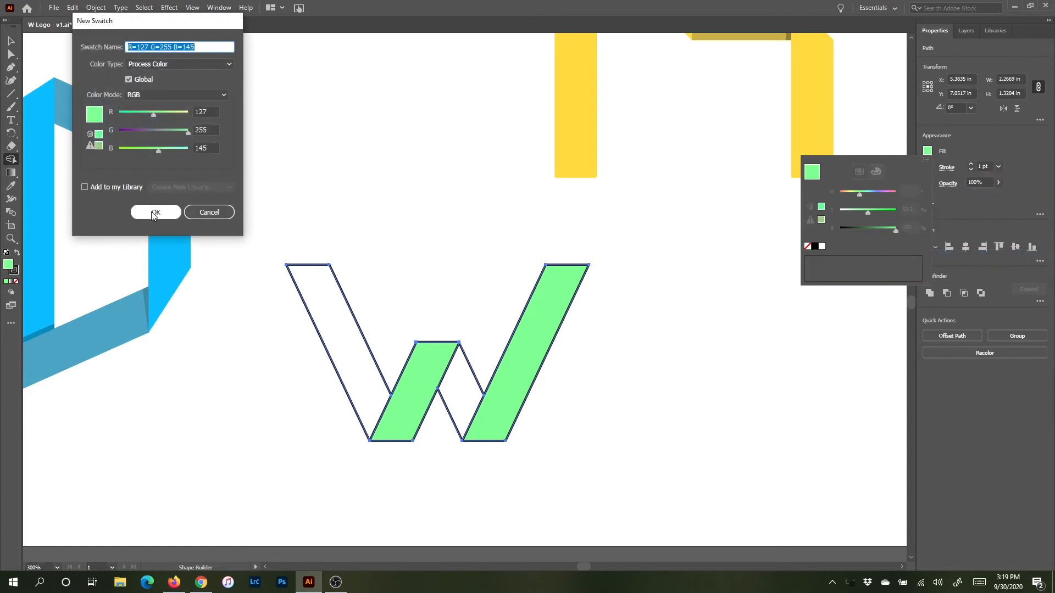
pyautogui.click(155, 213)
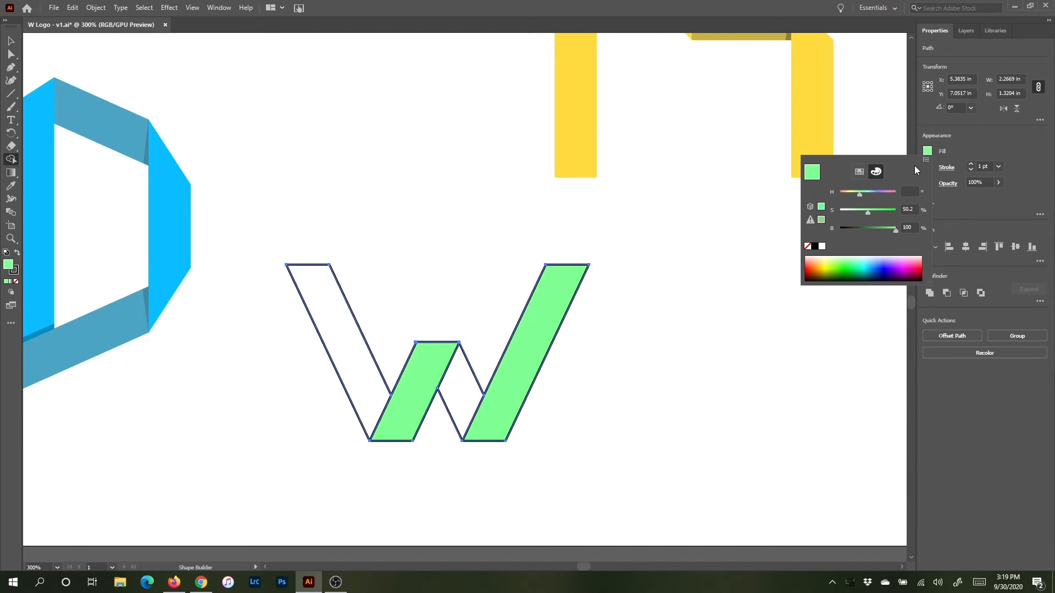
# Step: Lower the fill's brightness to about 74% in HSB mode and fill the two falling strands of the W
pyautogui.click(859, 172)
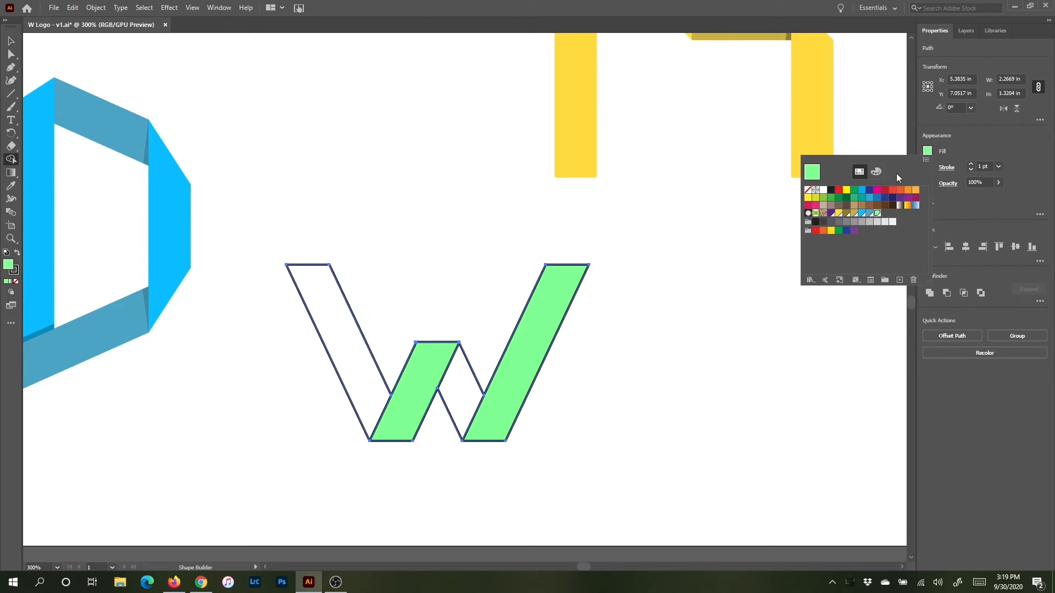
pyautogui.click(876, 171)
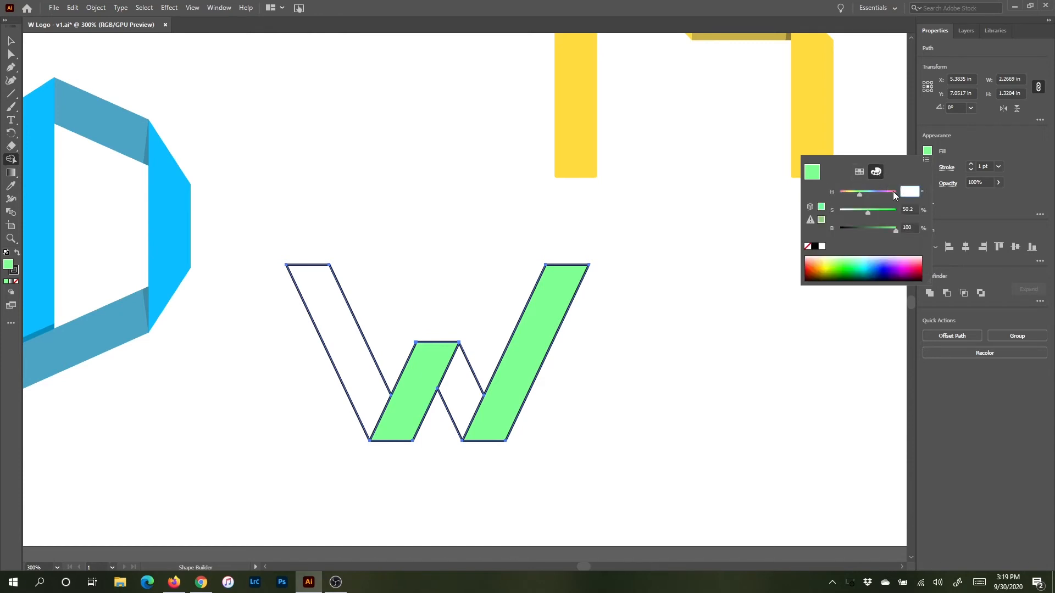
pyautogui.click(926, 159)
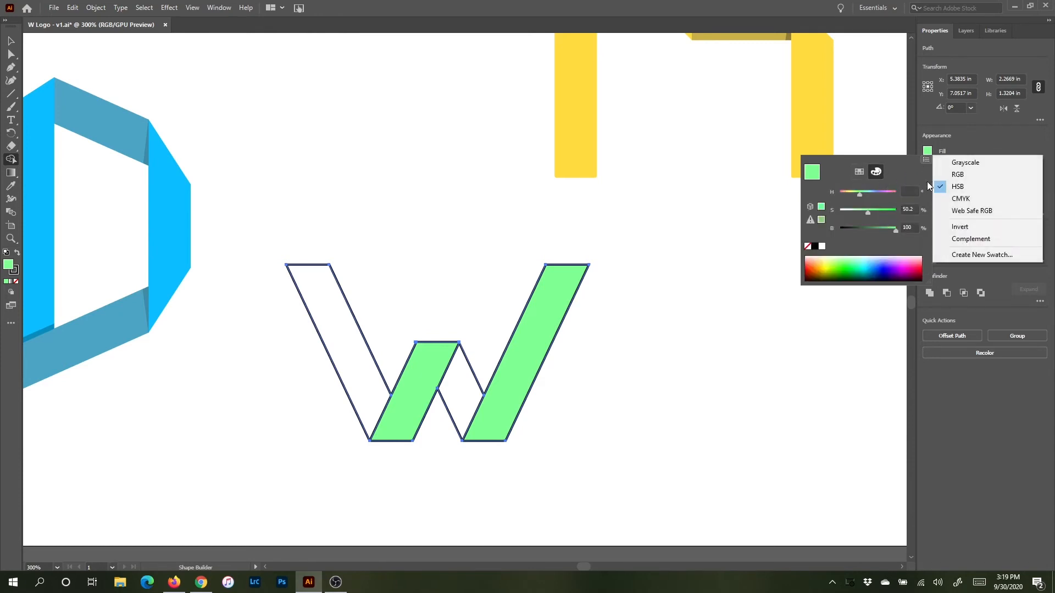
pyautogui.click(964, 187)
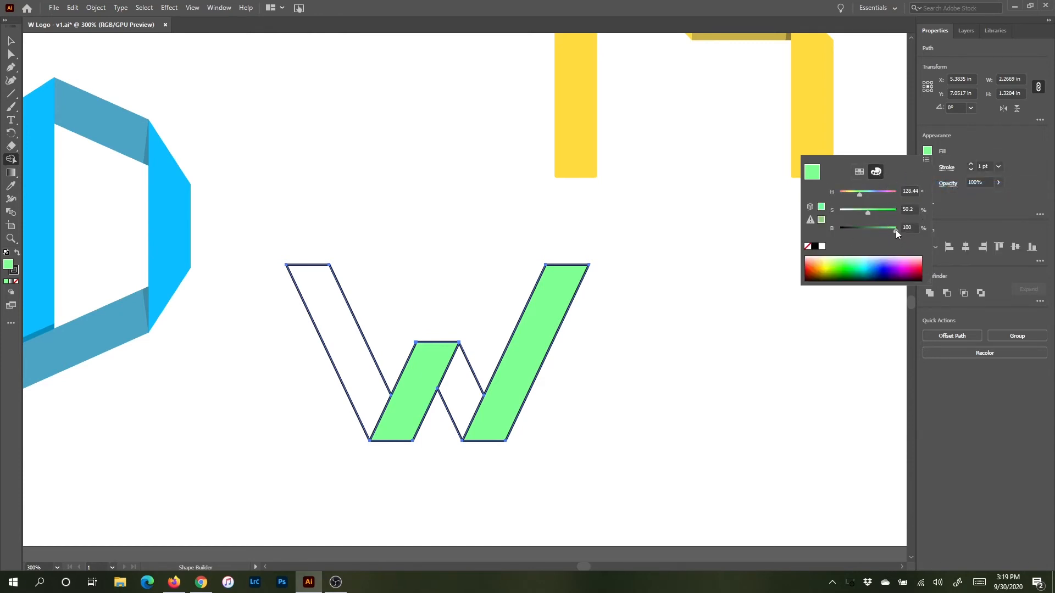
pyautogui.moveTo(896, 232); pyautogui.dragTo(881, 233)
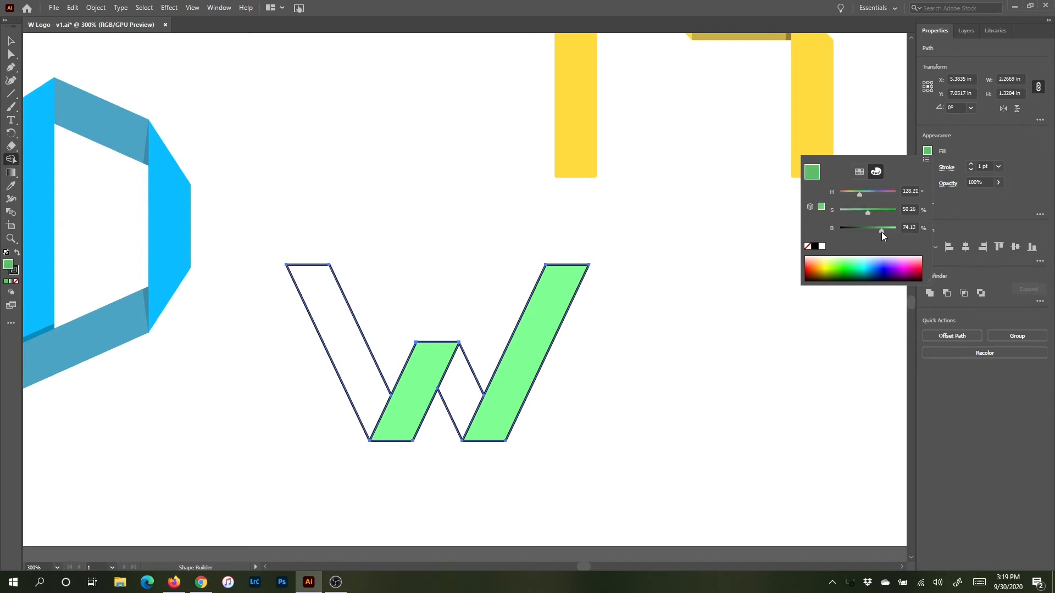
pyautogui.click(881, 232)
pyautogui.click(455, 392)
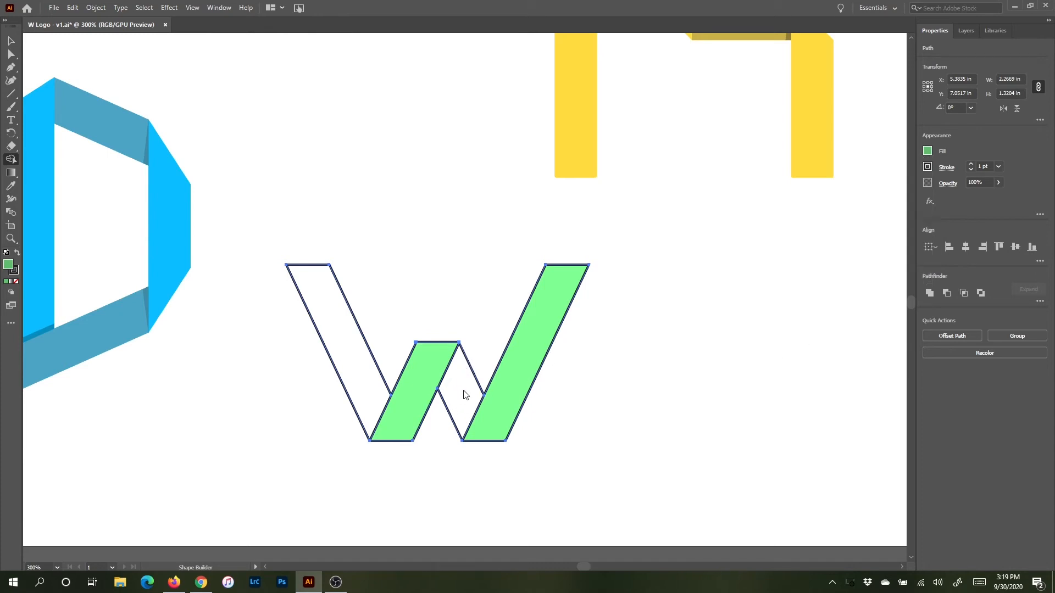
pyautogui.click(461, 396)
pyautogui.click(353, 357)
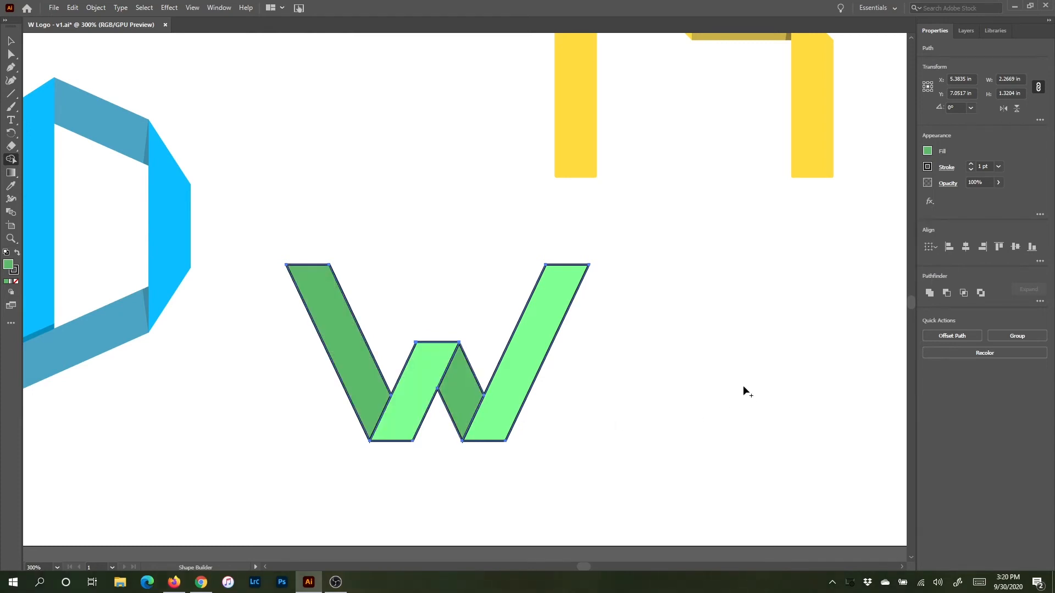
# Step: Save the darker green fill as another new swatch
pyautogui.click(927, 151)
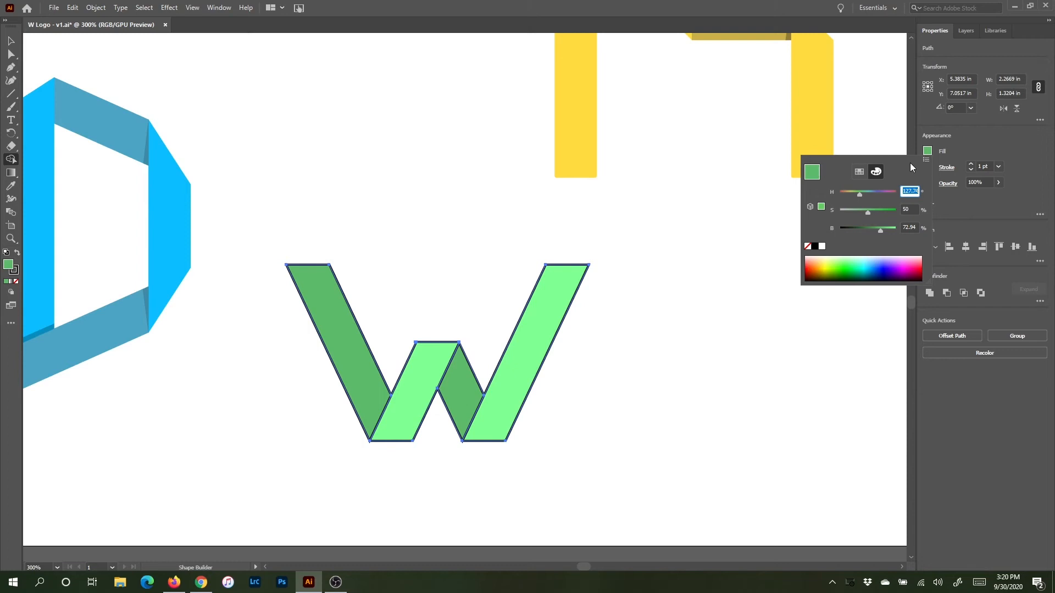
pyautogui.click(926, 160)
pyautogui.click(970, 254)
pyautogui.click(159, 214)
# Step: Select the whole W shape and set its stroke to none
pyautogui.click(1004, 140)
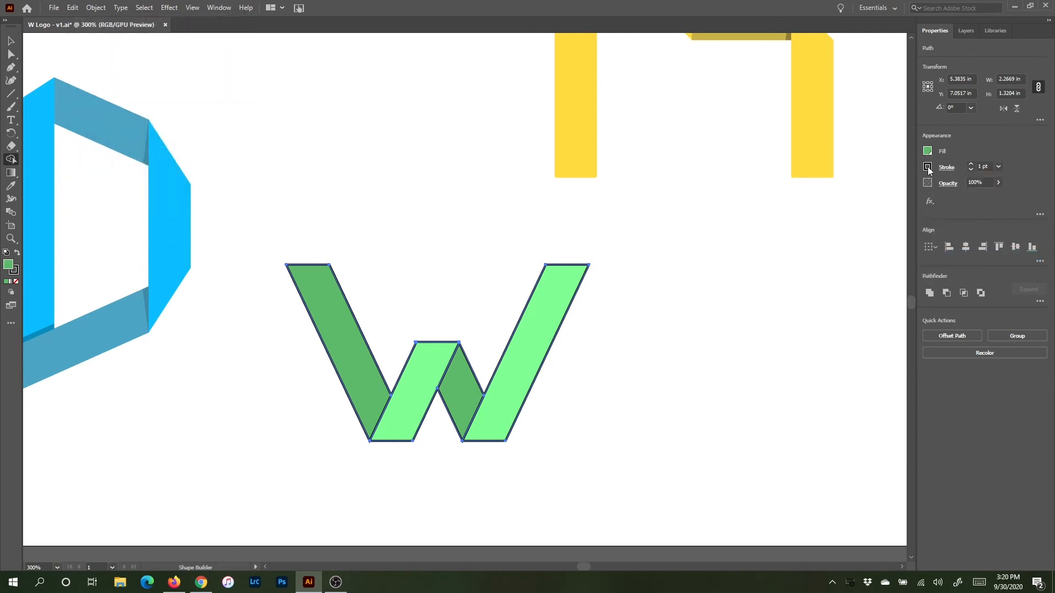
pyautogui.press('v')
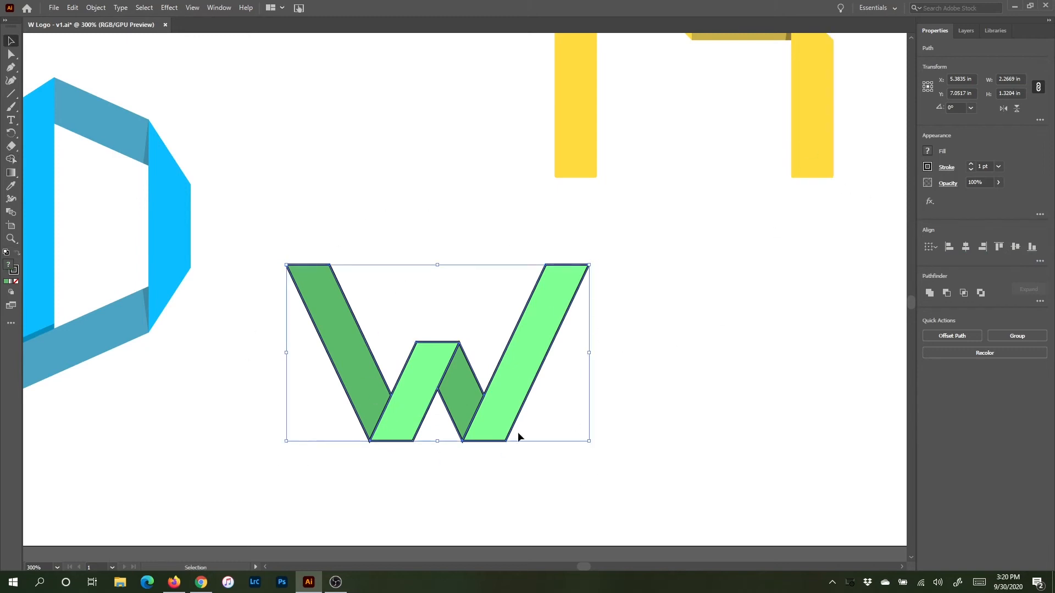
pyautogui.click(928, 167)
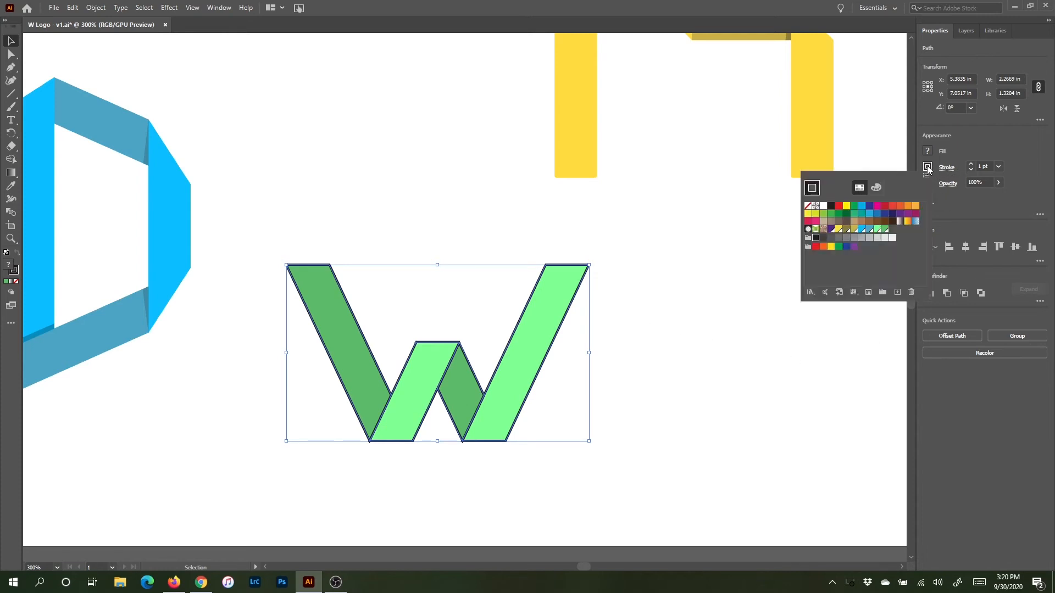
pyautogui.click(807, 206)
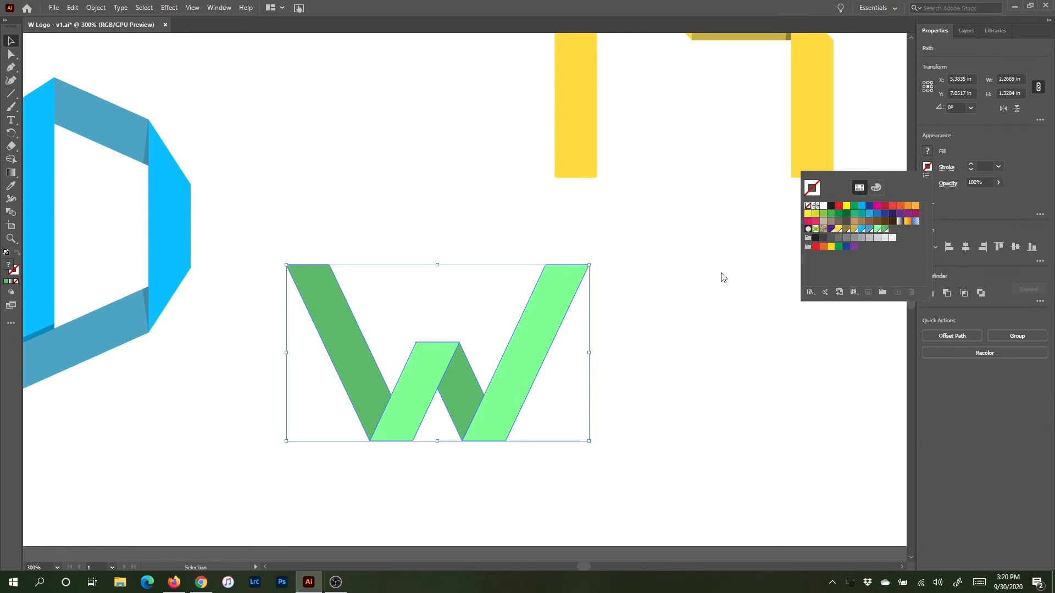
# Step: Draw a short 1 pt line segment from the W's right bottom point up along the edge of the right strand
pyautogui.click(650, 343)
pyautogui.click(649, 342)
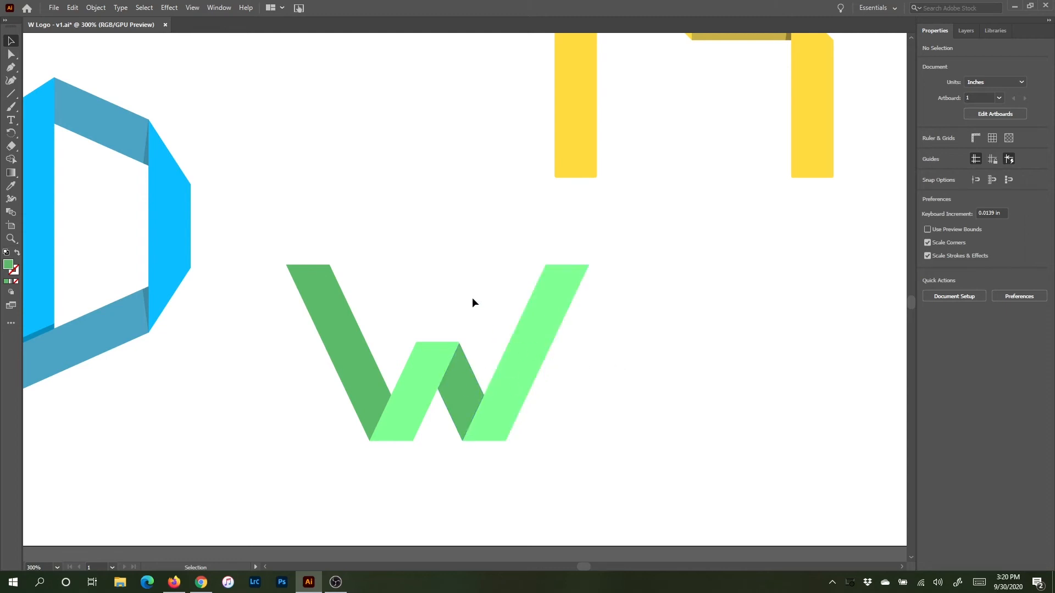
pyautogui.hotkey('ctrl', '=')
pyautogui.hotkey('ctrl', '=')
pyautogui.moveTo(496, 343); pyautogui.dragTo(533, 228)
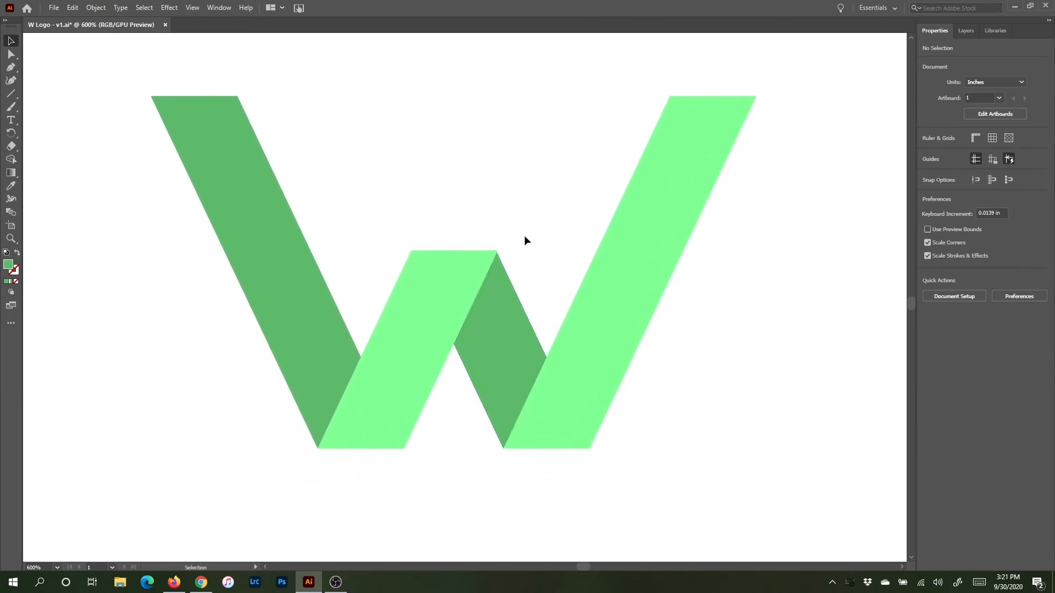
pyautogui.click(11, 94)
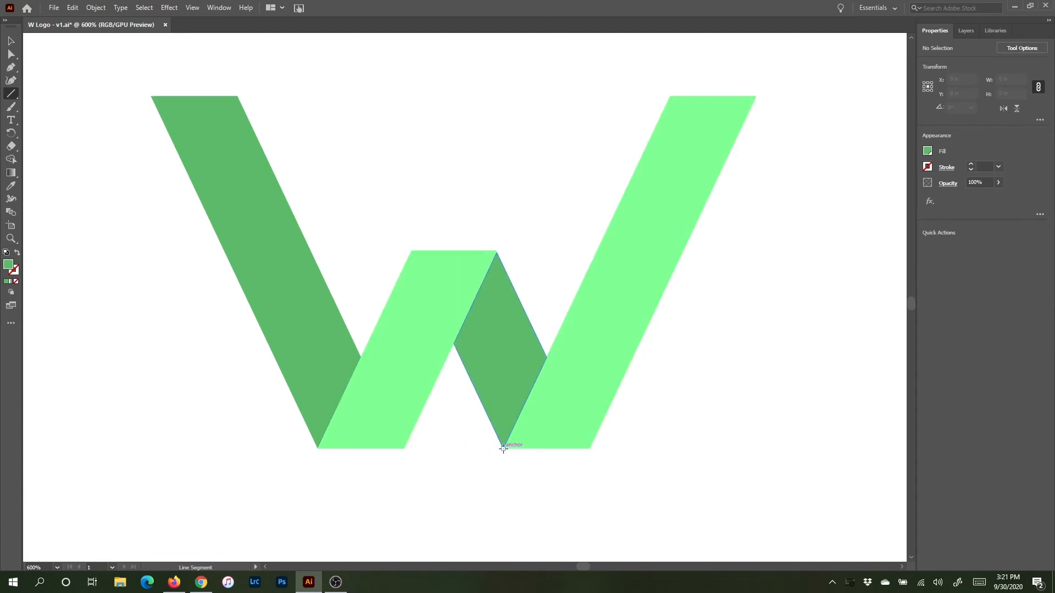
pyautogui.moveTo(503, 449); pyautogui.dragTo(550, 322)
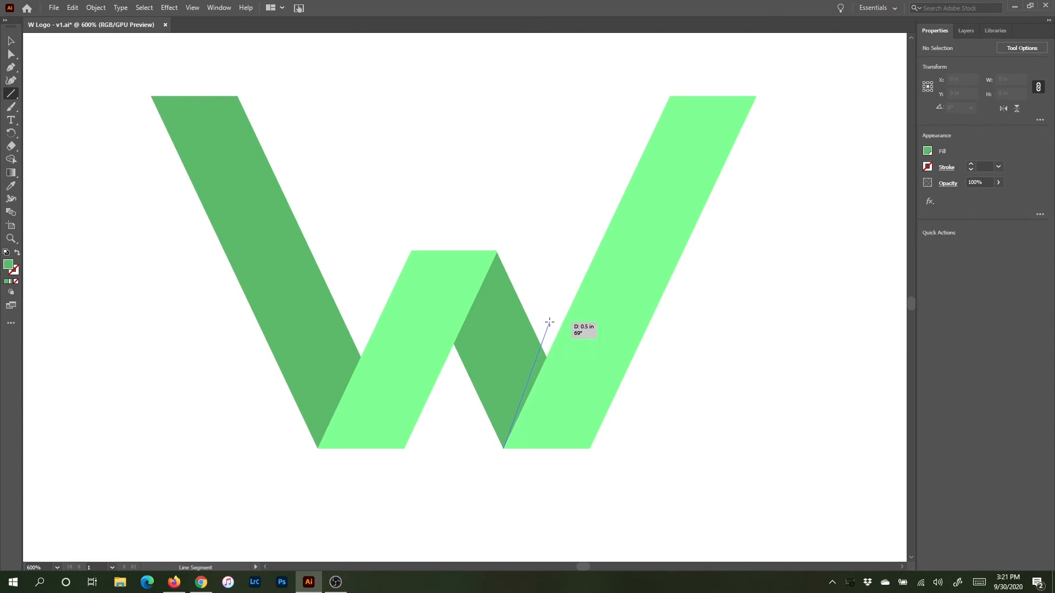
pyautogui.moveTo(549, 323); pyautogui.dragTo(551, 322)
pyautogui.moveTo(552, 322); pyautogui.dragTo(550, 320)
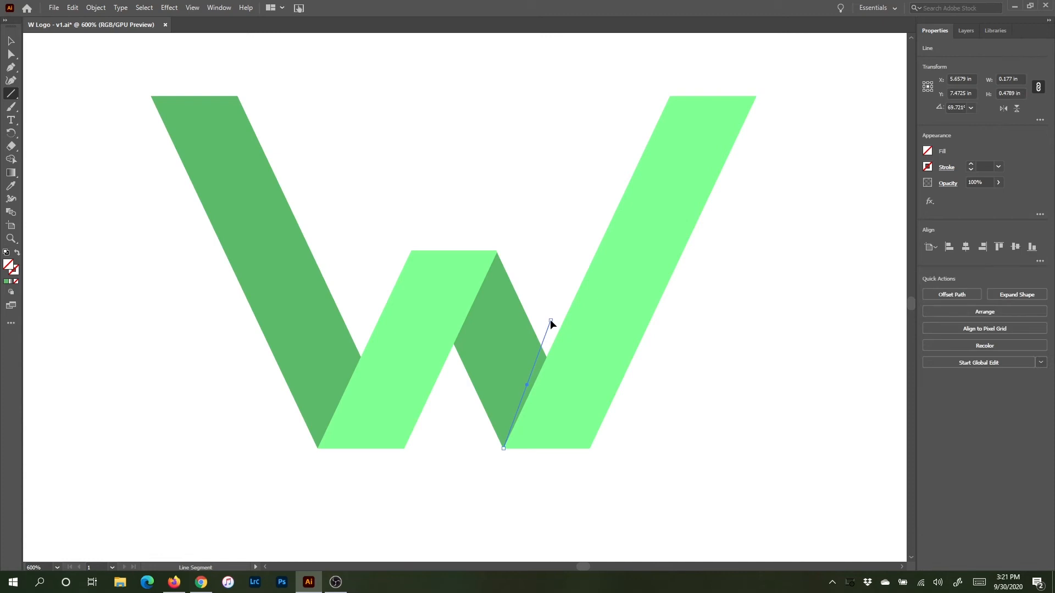
pyautogui.click(971, 164)
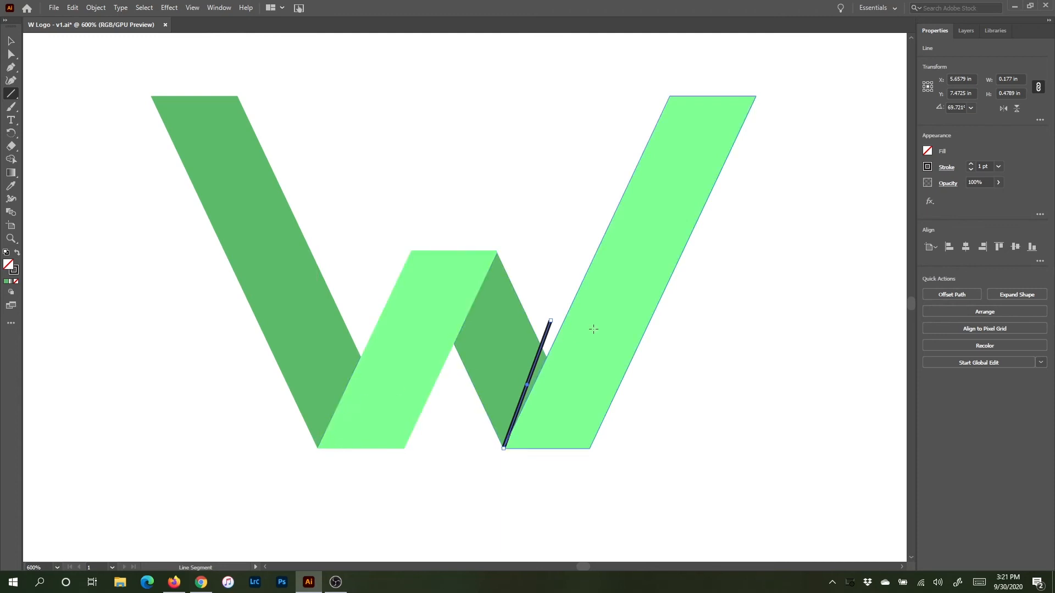
# Step: Duplicate the line horizontally onto the matching edge at the W's left bottom point
pyautogui.press('v')
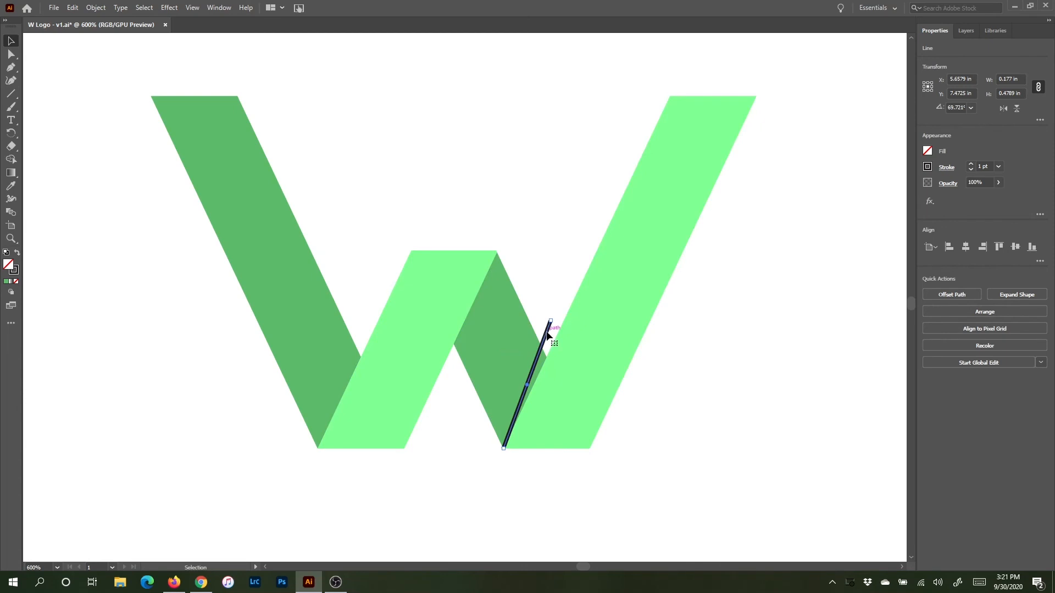
pyautogui.moveTo(547, 335); pyautogui.dragTo(361, 334)
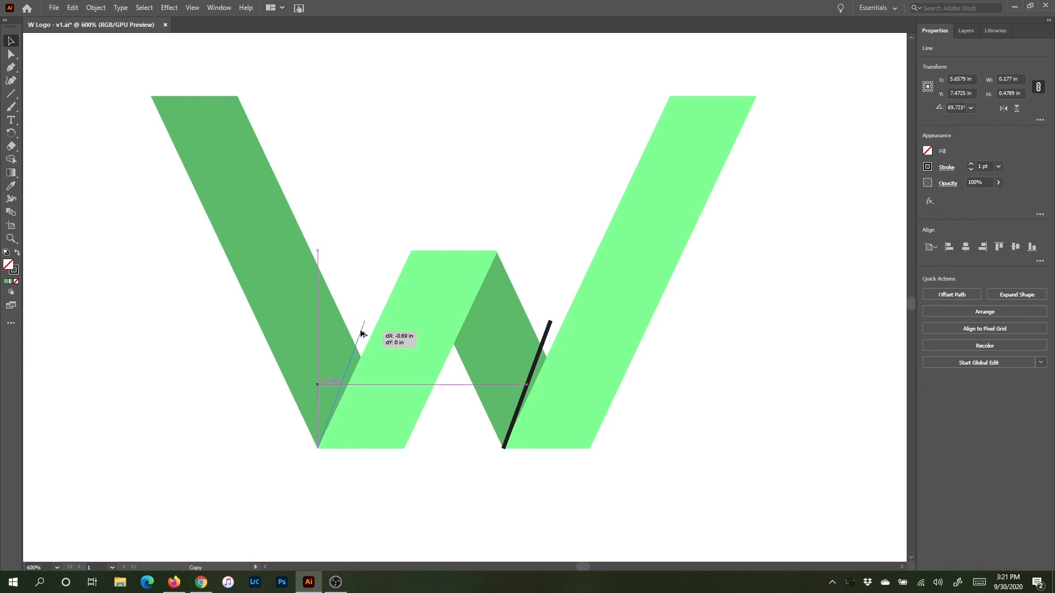
pyautogui.moveTo(361, 334); pyautogui.dragTo(362, 334)
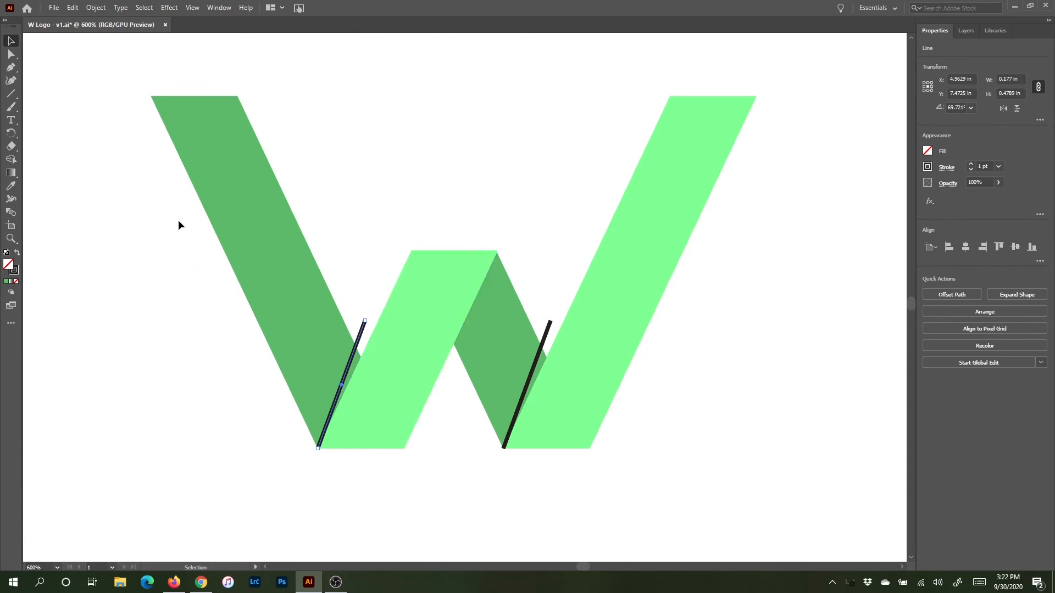
# Step: Select the W together with both lines, remove their stroke, and switch to the Shape Builder tool
pyautogui.moveTo(179, 221); pyautogui.dragTo(749, 482)
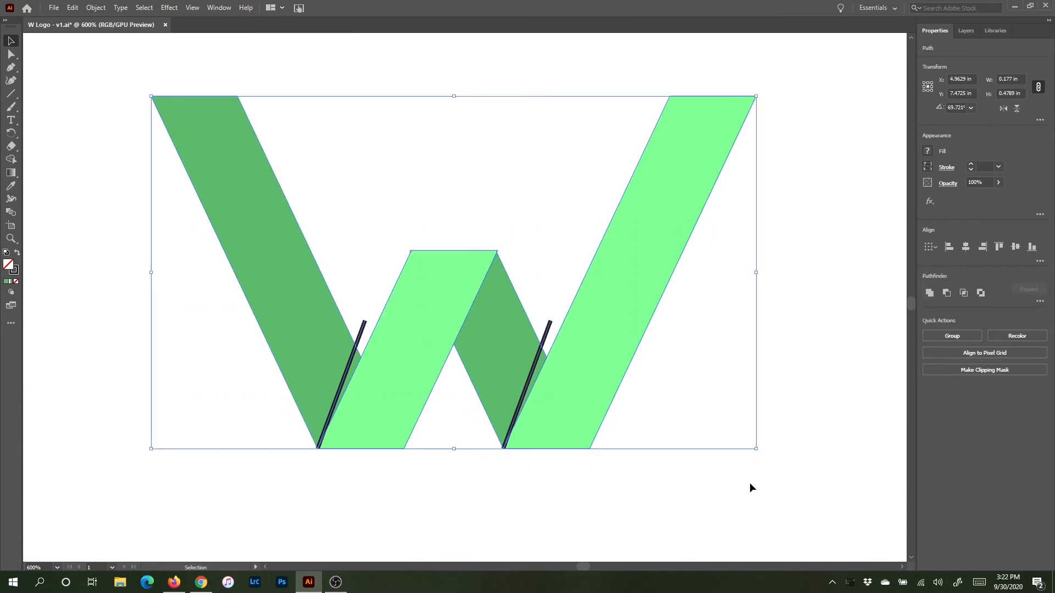
pyautogui.click(928, 167)
pyautogui.click(809, 206)
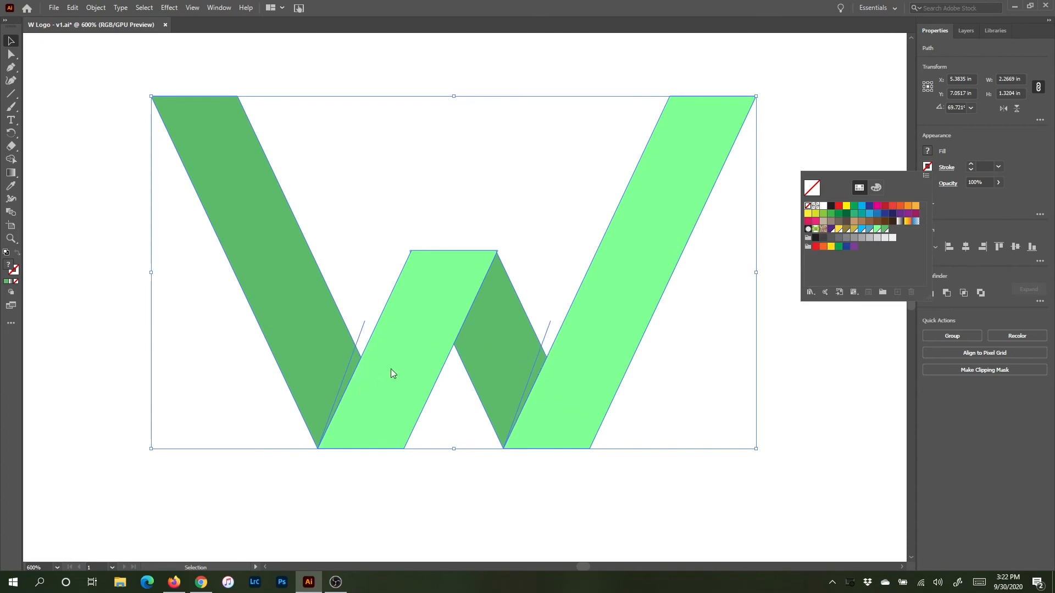
pyautogui.click(7, 160)
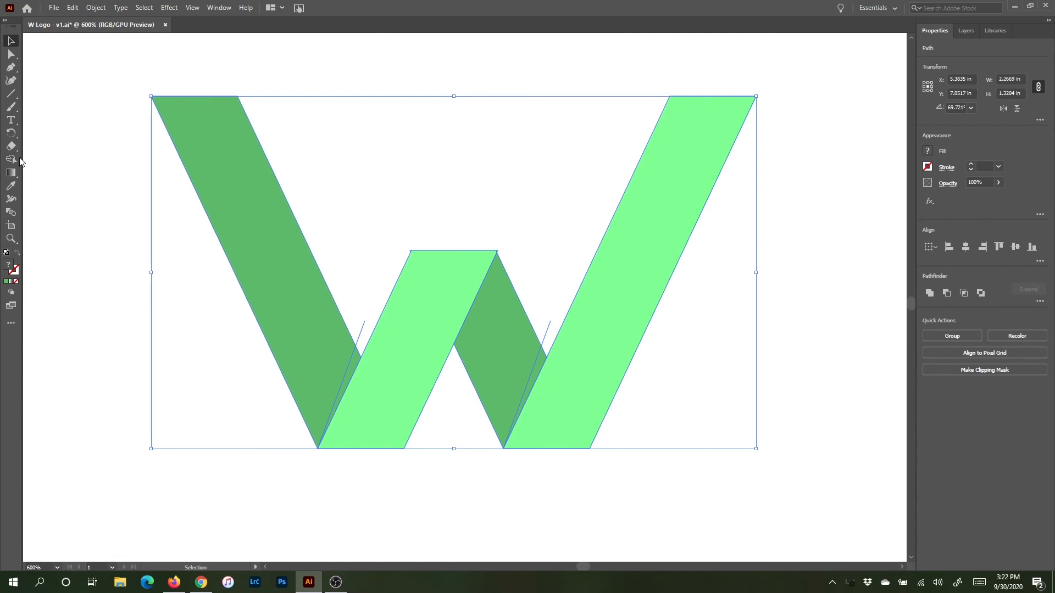
pyautogui.click(11, 160)
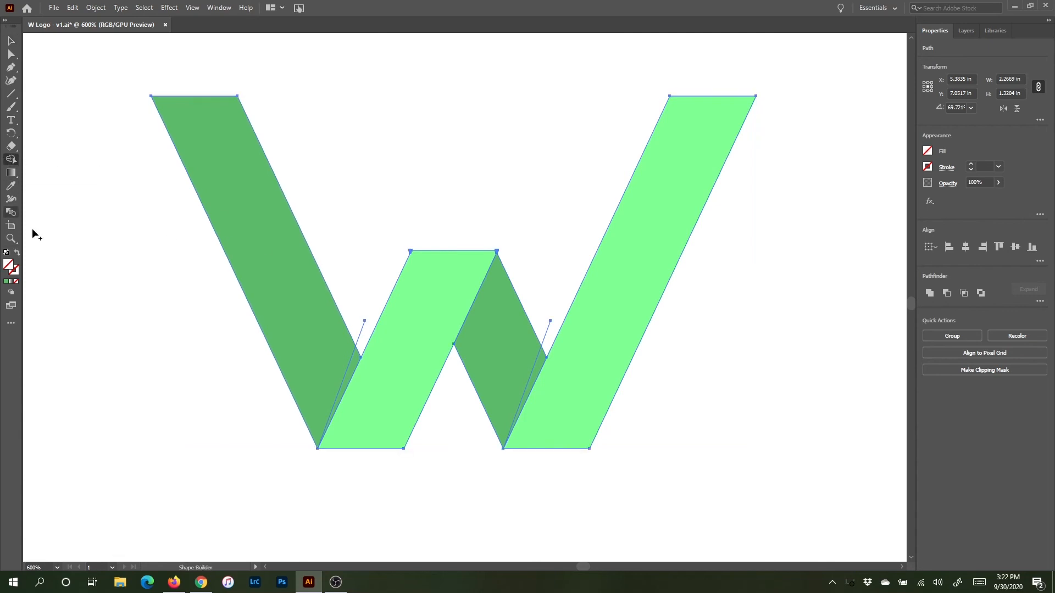
# Step: Mix a darker green fill at 56% brightness in HSB mode and save it as a new global swatch
pyautogui.click(928, 151)
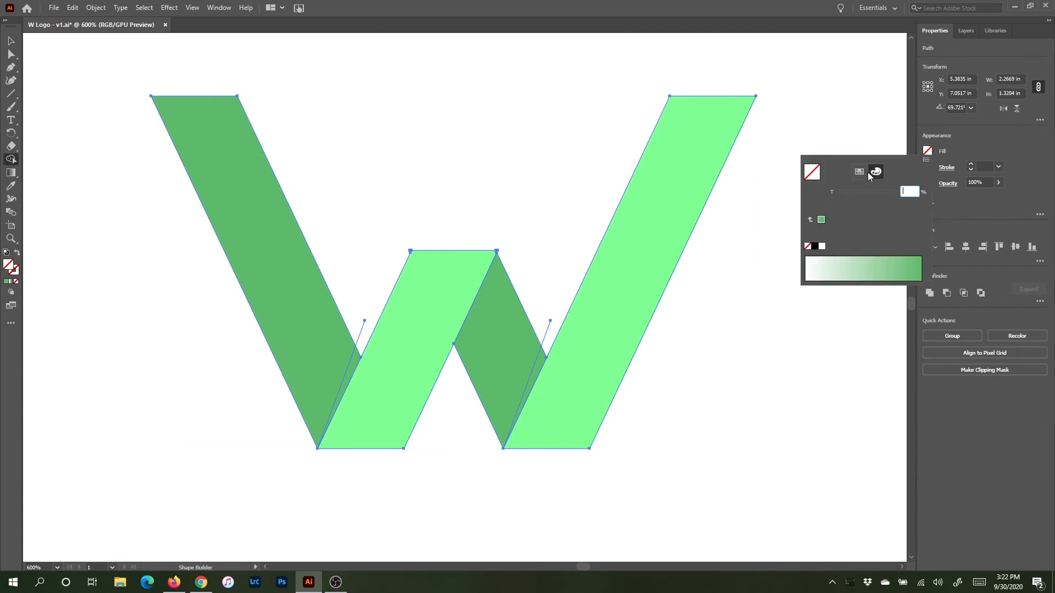
pyautogui.click(859, 172)
pyautogui.click(886, 214)
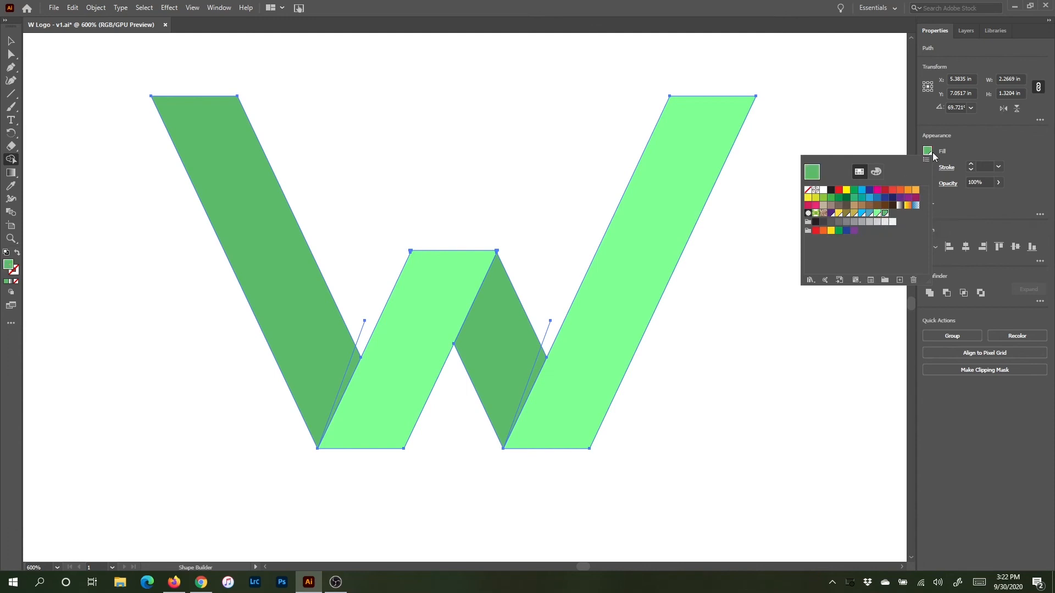
pyautogui.click(876, 172)
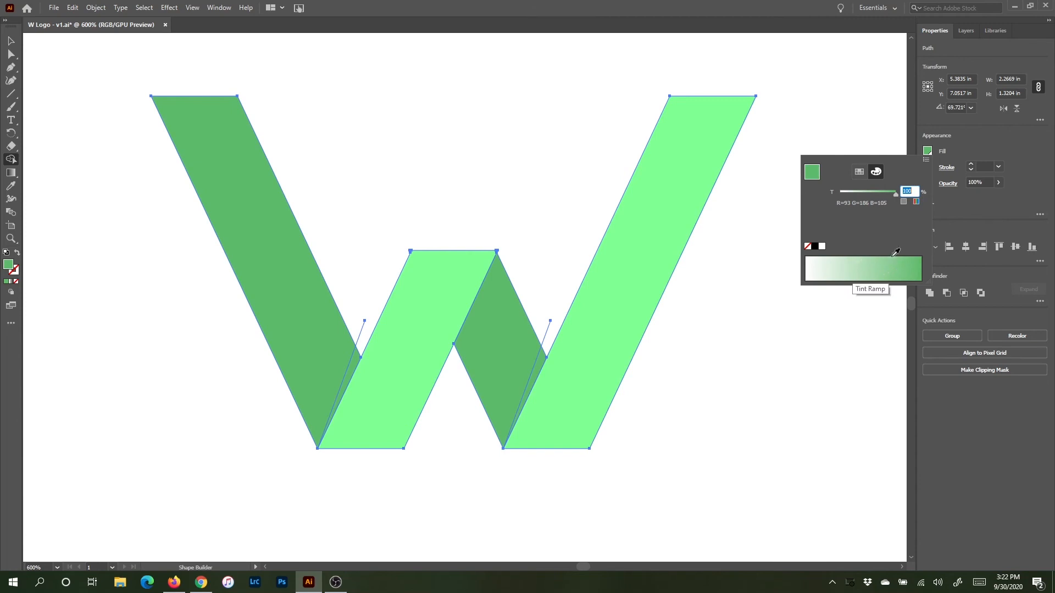
pyautogui.click(926, 161)
pyautogui.click(957, 186)
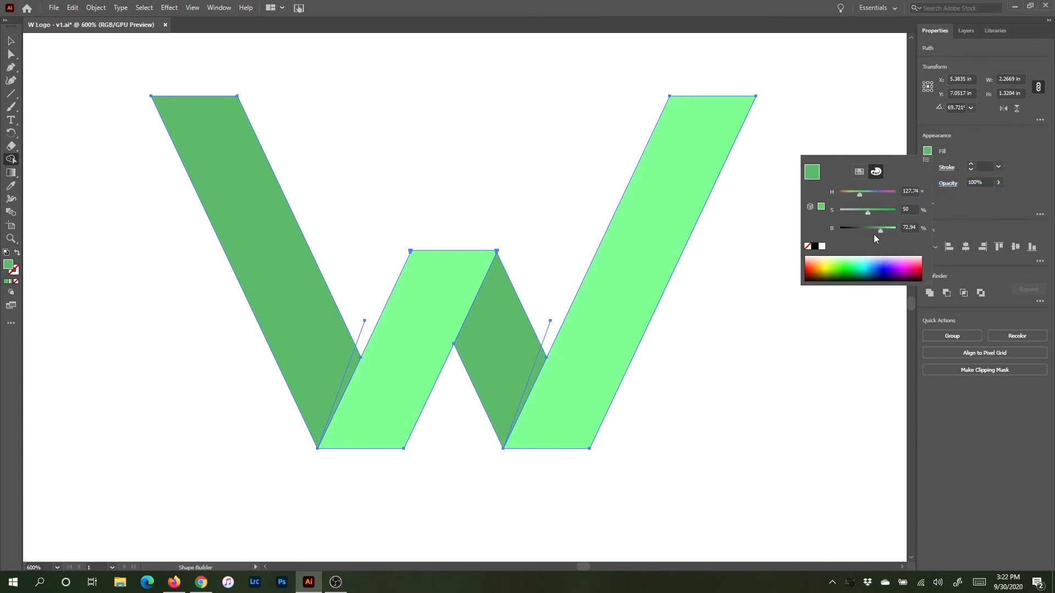
pyautogui.moveTo(881, 231); pyautogui.dragTo(871, 231)
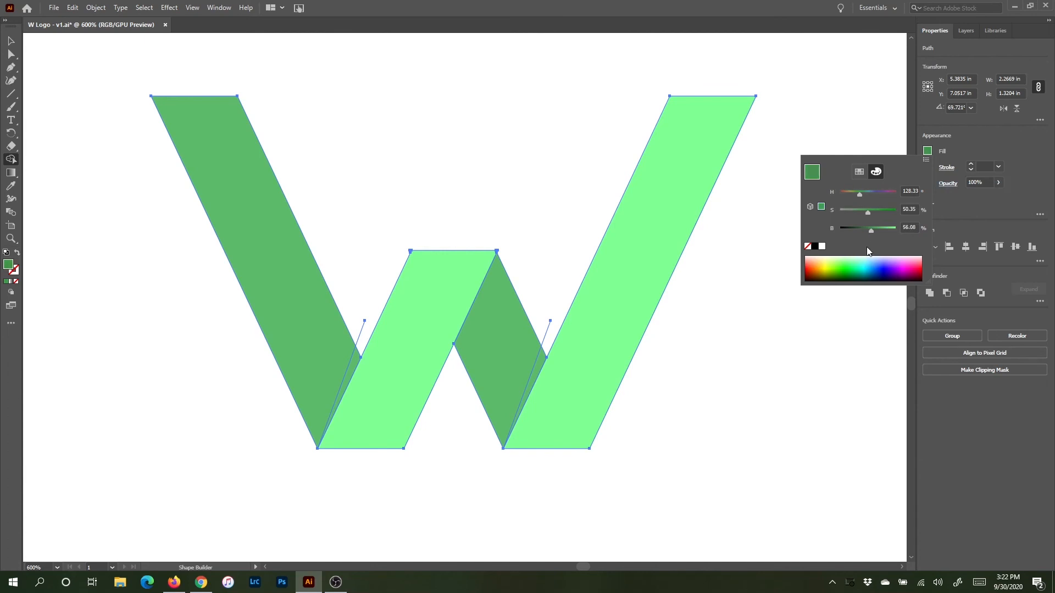
pyautogui.click(926, 160)
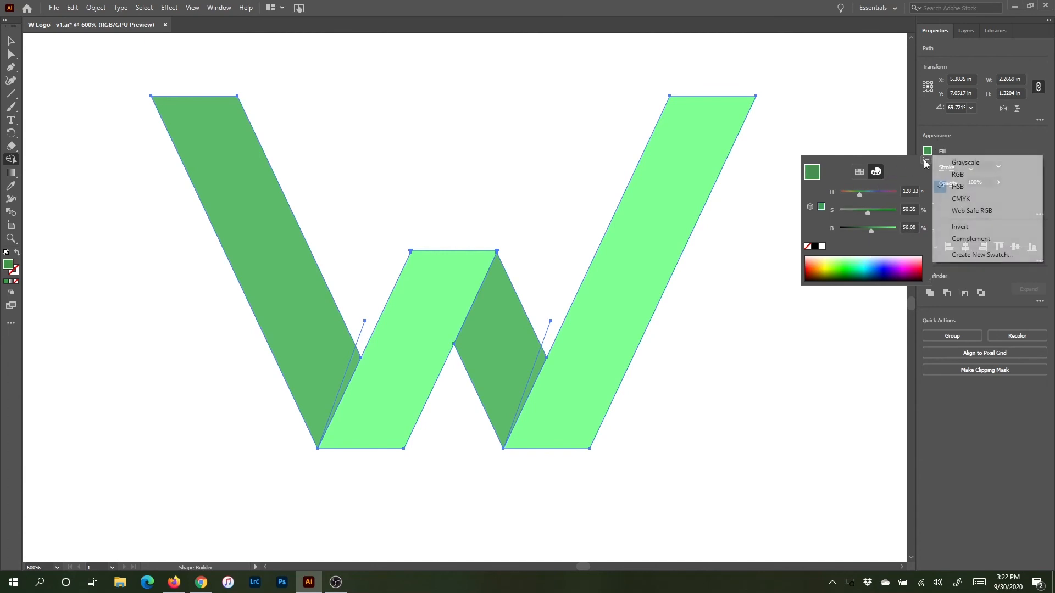
pyautogui.click(982, 254)
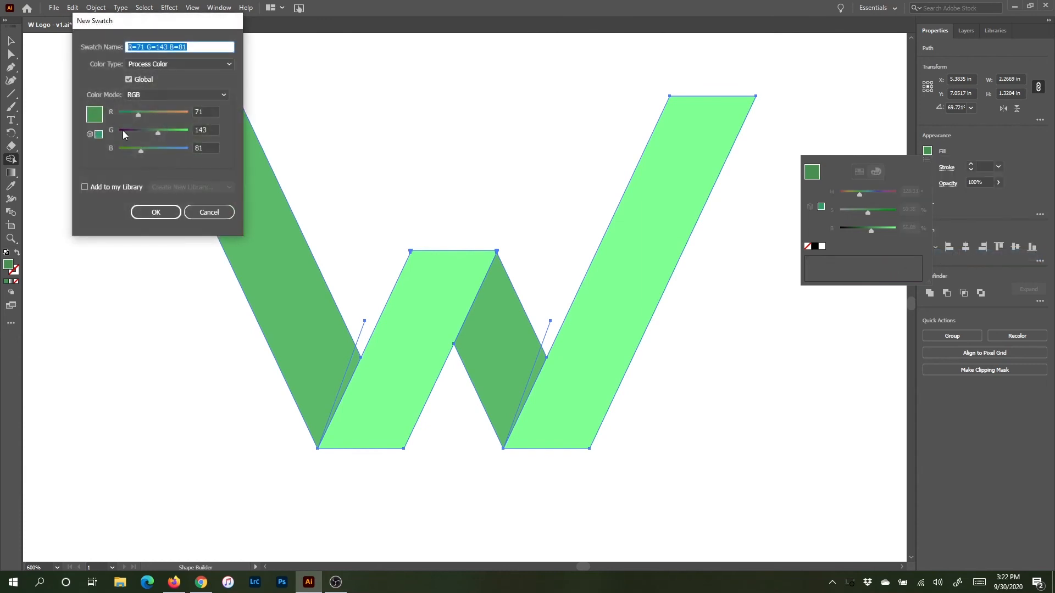
pyautogui.click(149, 210)
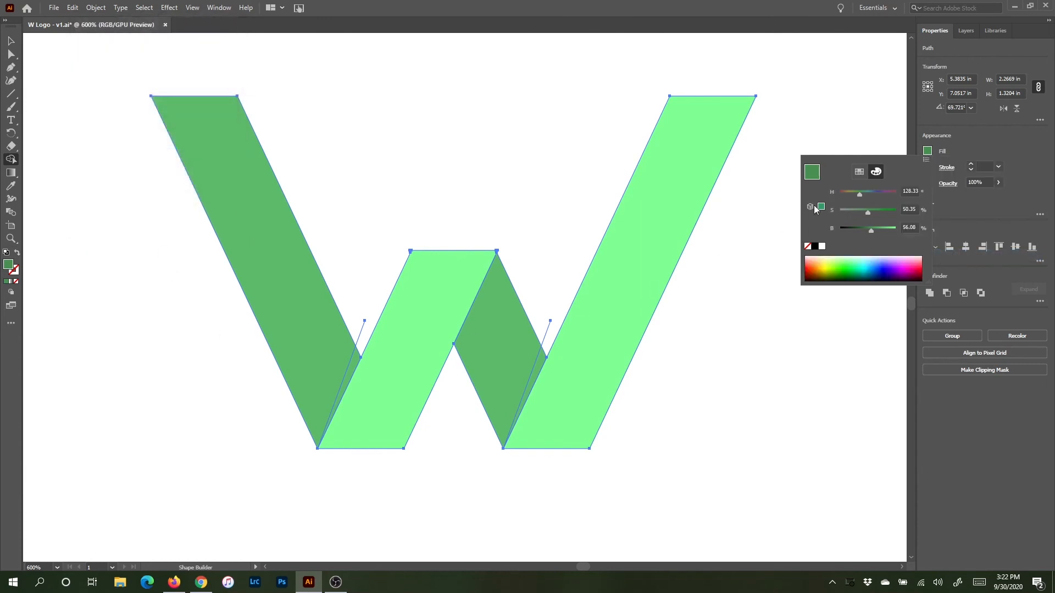
# Step: Fill the two narrow slivers beside the lines at the W's bottom with the darker green using Shape Builder
pyautogui.click(1005, 145)
pyautogui.click(538, 366)
pyautogui.click(354, 364)
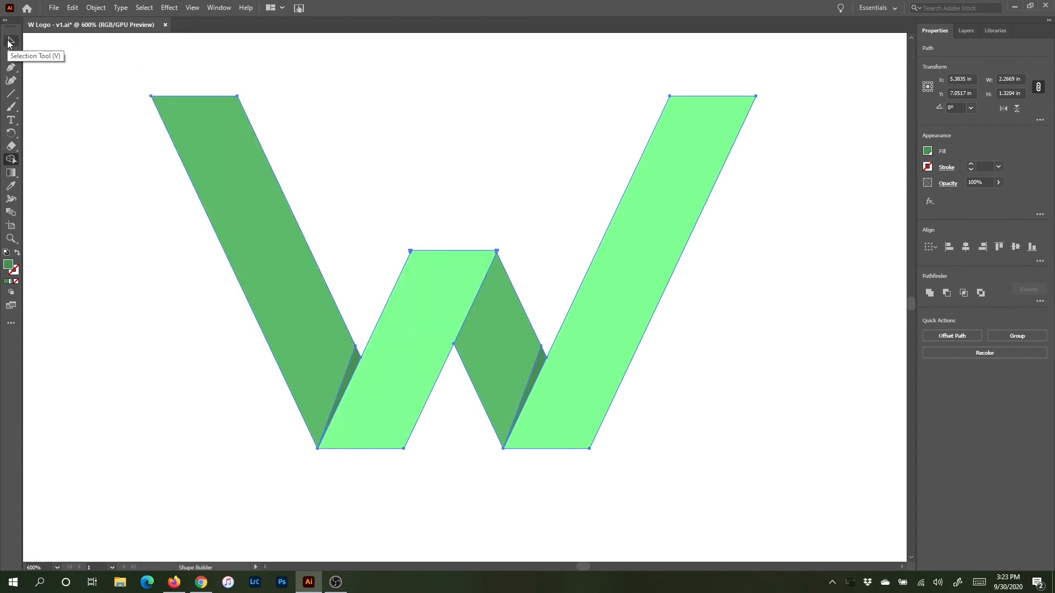
pyautogui.click(11, 41)
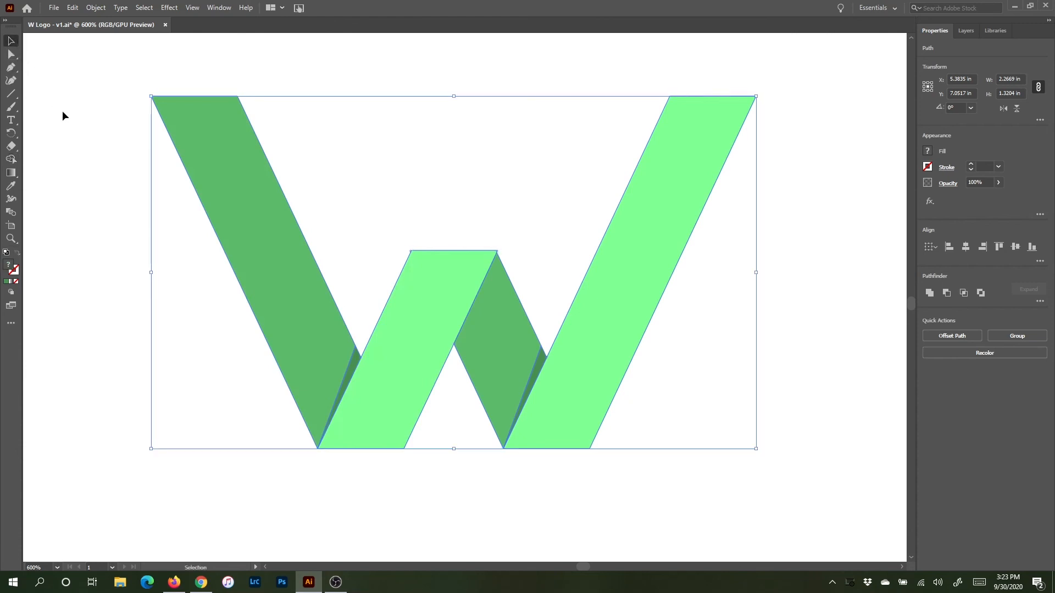
pyautogui.click(72, 122)
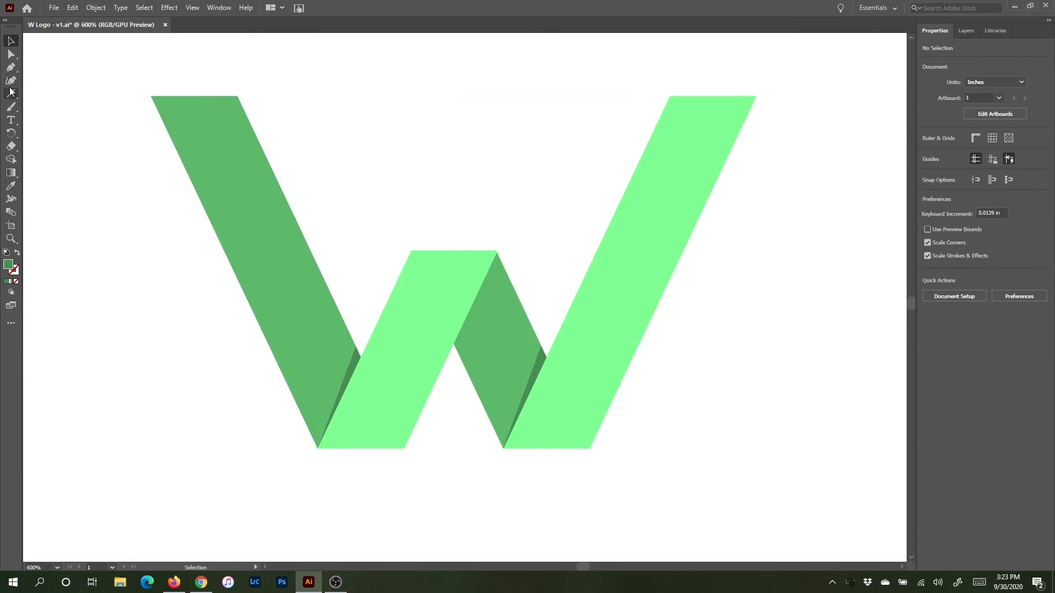
# Step: Slightly round the top corners of the left and right outer strands of the W
pyautogui.click(12, 55)
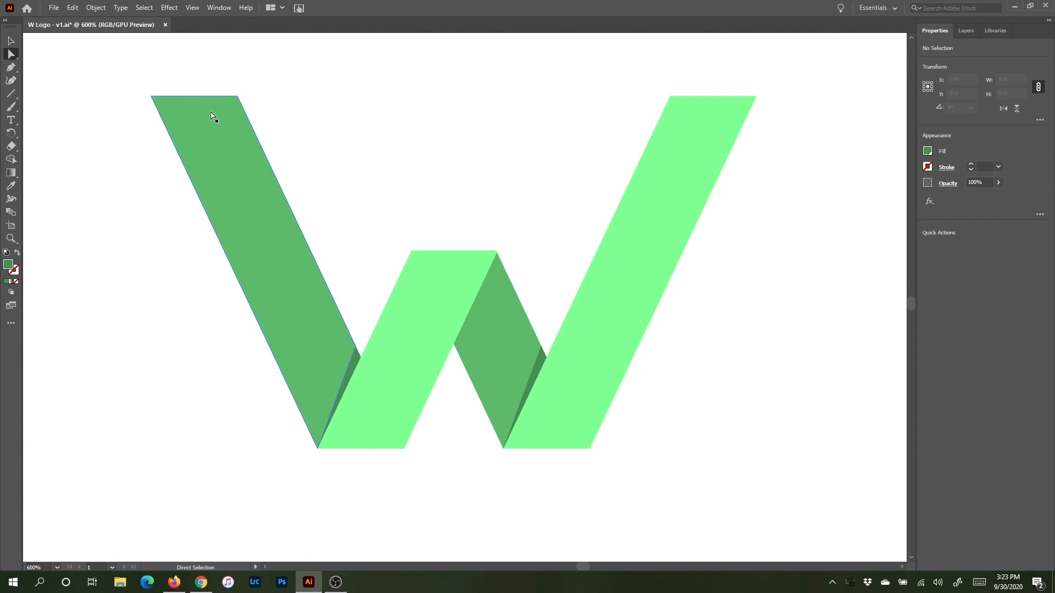
pyautogui.click(213, 115)
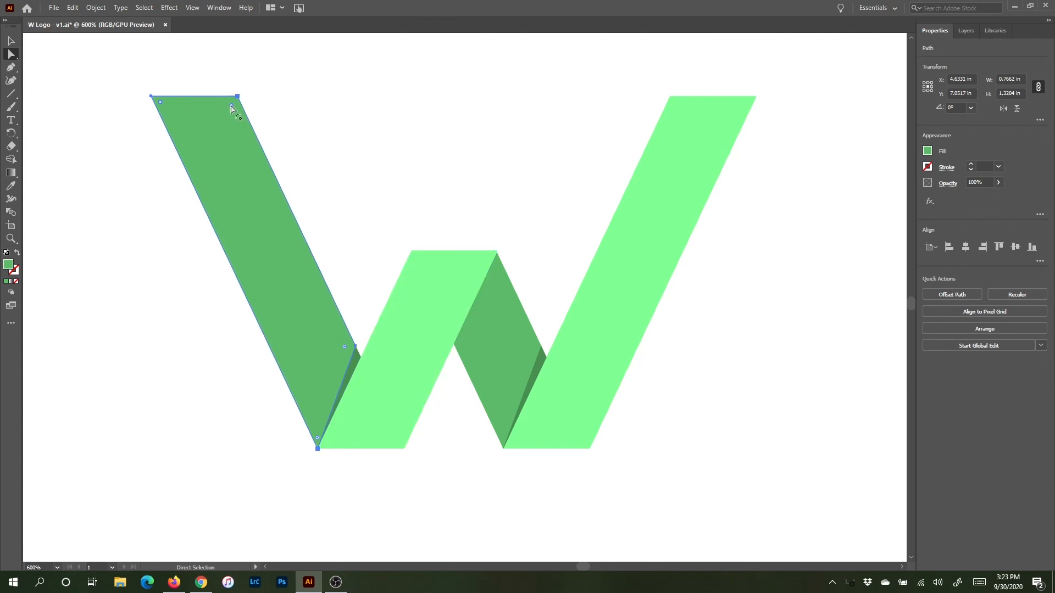
pyautogui.moveTo(231, 108); pyautogui.dragTo(239, 103)
pyautogui.click(693, 151)
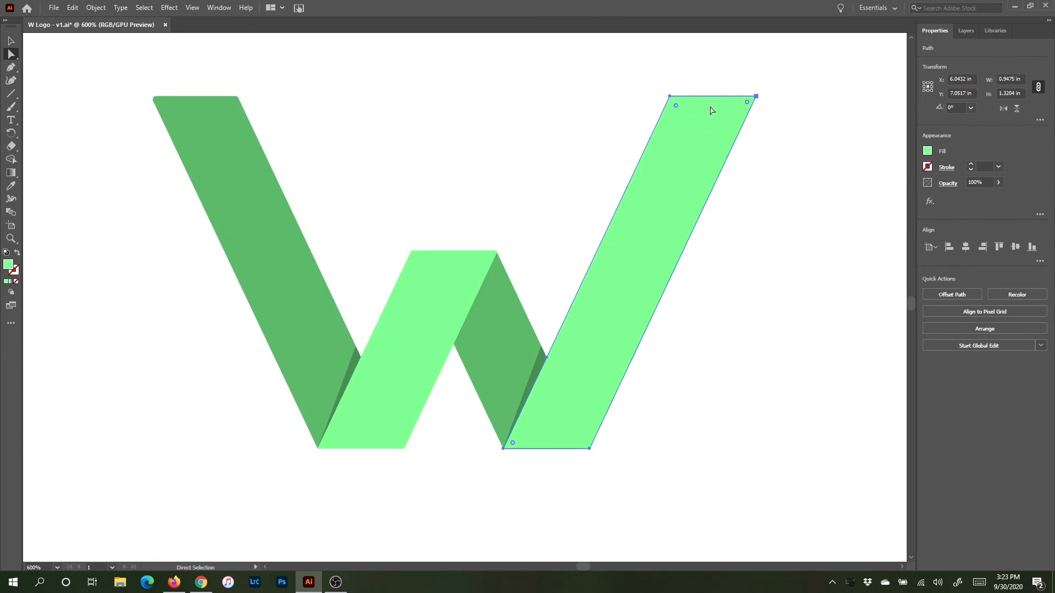
pyautogui.moveTo(748, 104); pyautogui.dragTo(753, 105)
pyautogui.press('v')
pyautogui.click(158, 380)
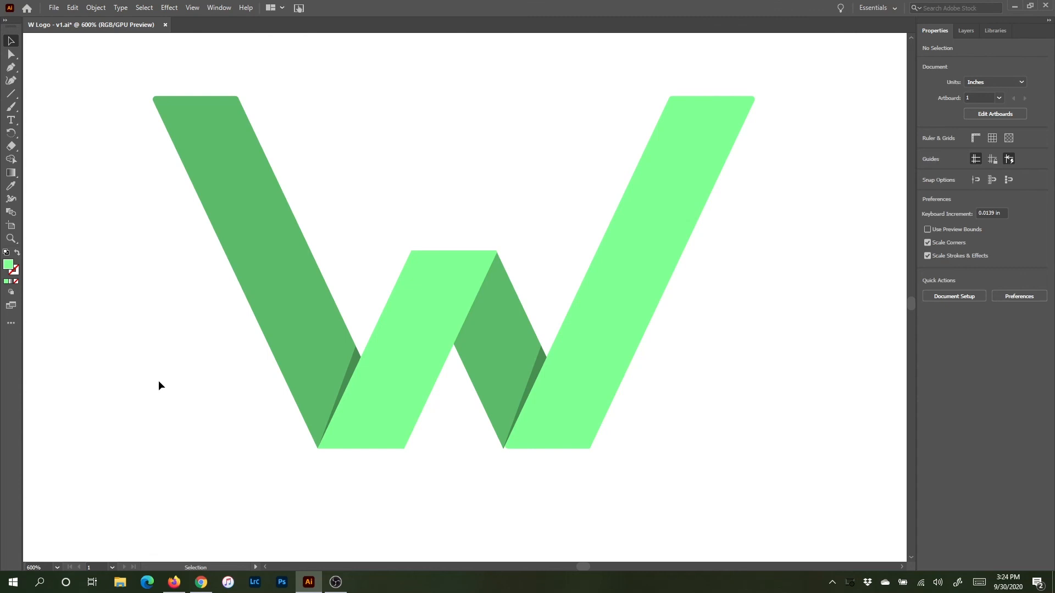
pyautogui.hotkey('ctrl', '-')
pyautogui.hotkey('ctrl', '-')
pyautogui.hotkey('ctrl', '-')
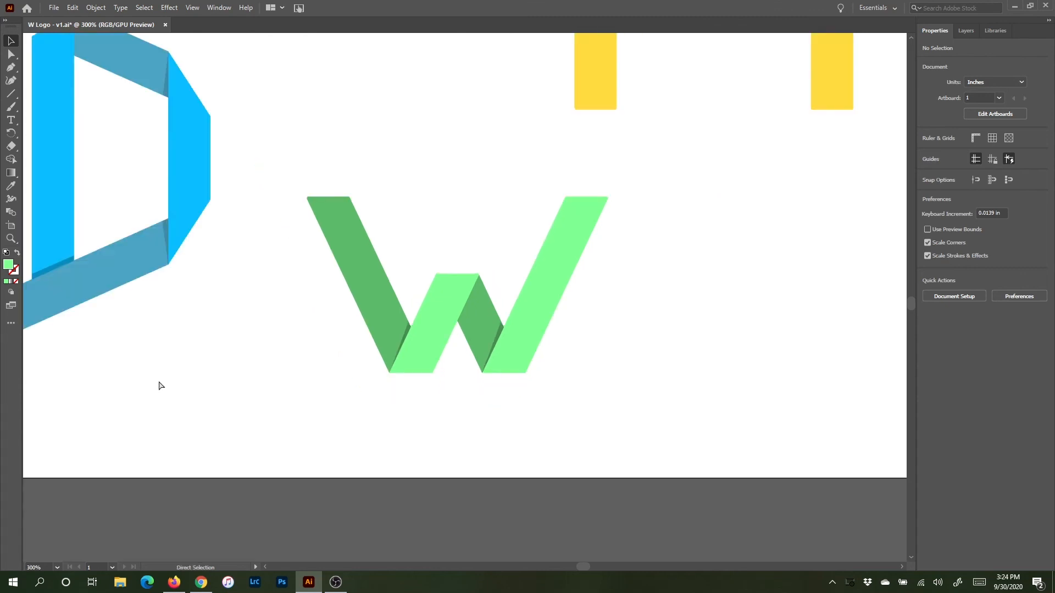
pyautogui.moveTo(438, 125); pyautogui.dragTo(413, 302)
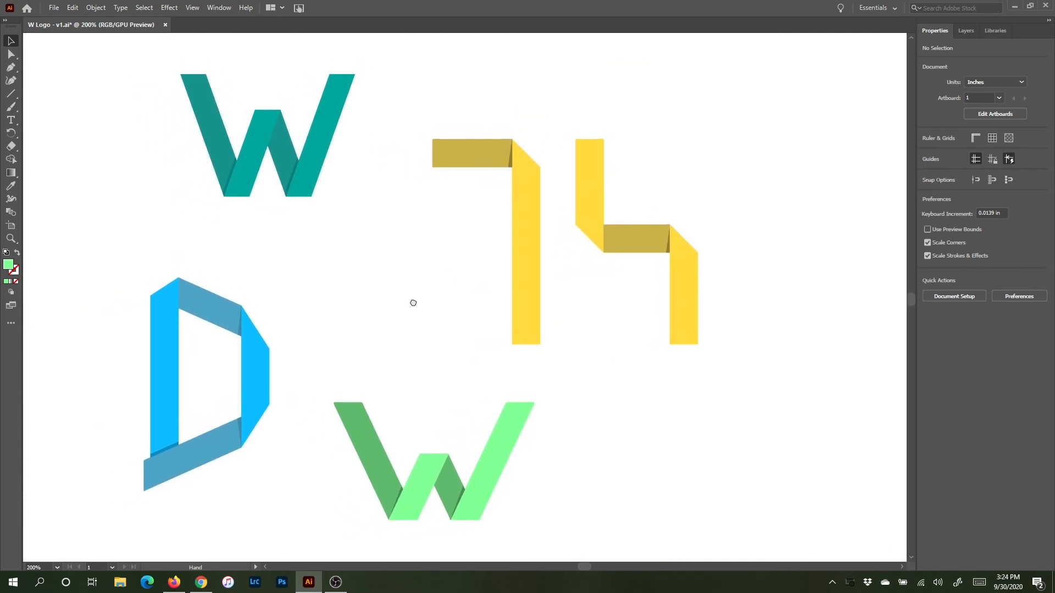